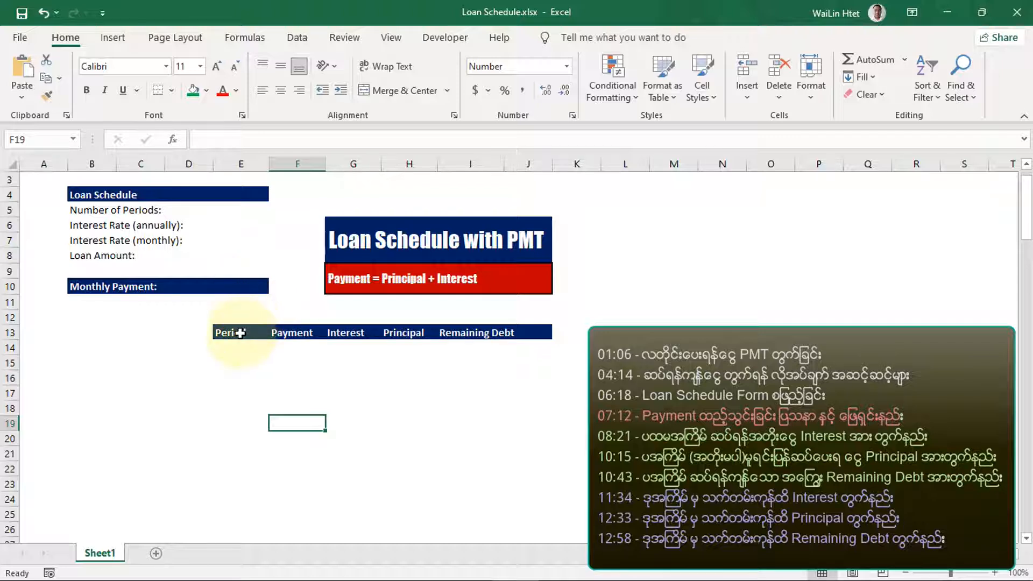
Enter a loan amount of 500000 in cell E8.
click(213, 212)
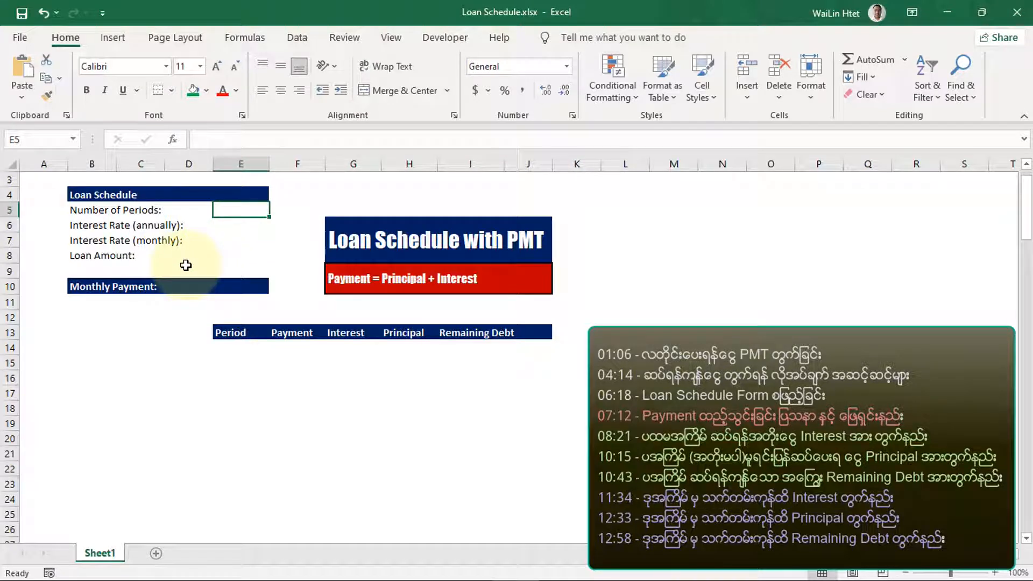
click(236, 258)
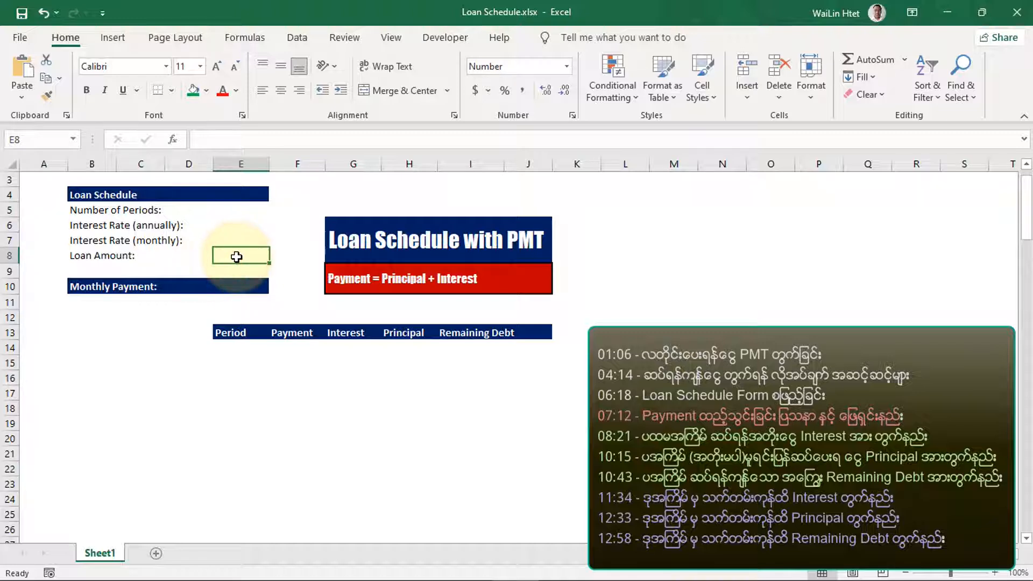
text(500000)
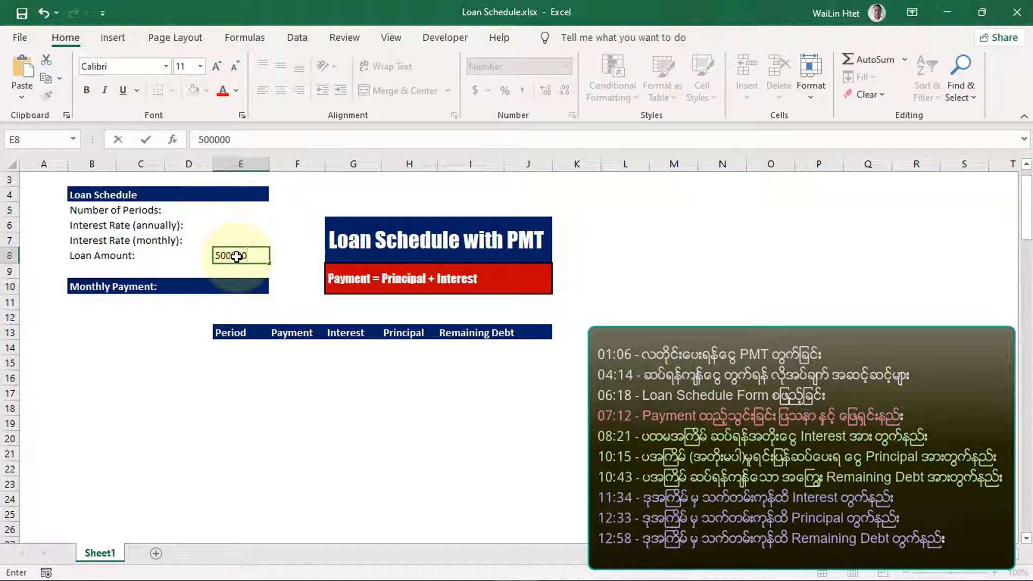
key(Return)
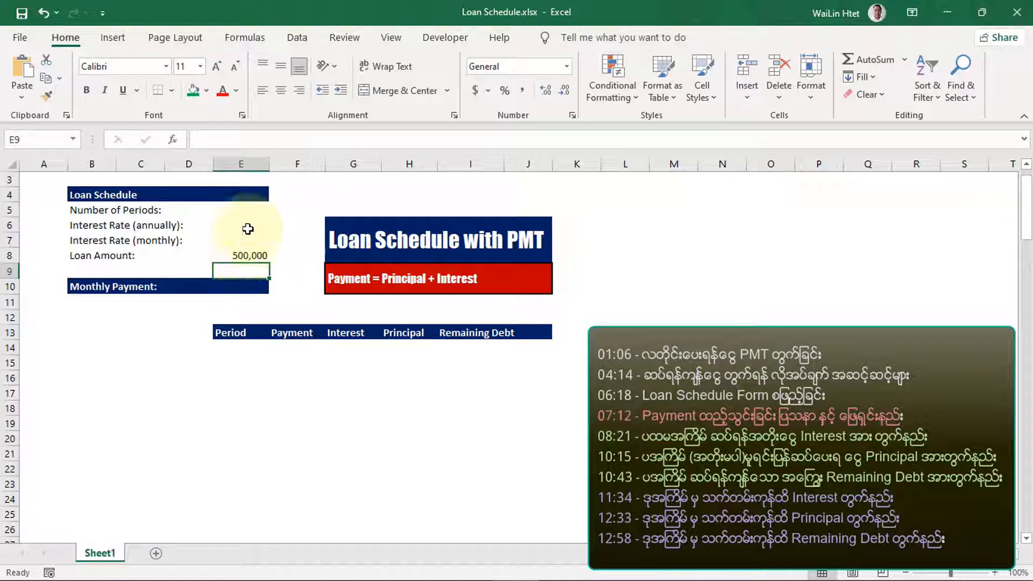
Set the number of periods in E5 to 120 and the annual interest rate in E6 to 3%.
click(249, 211)
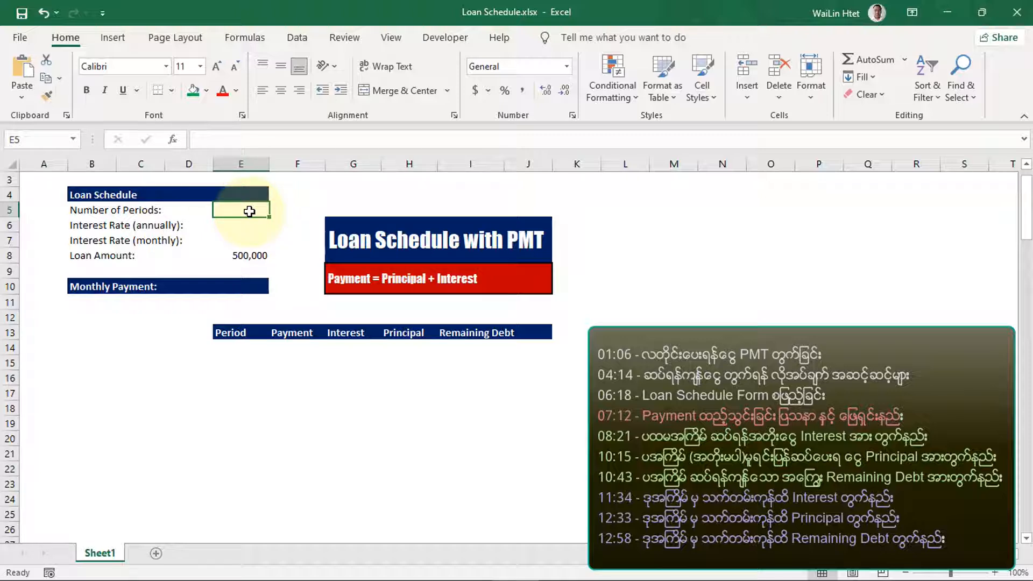
text(120)
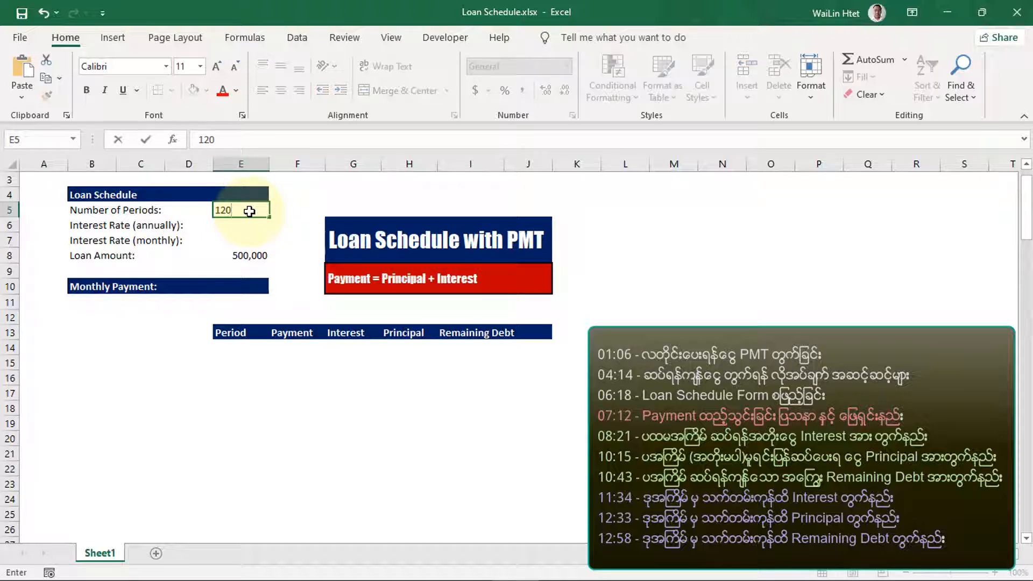
key(Return)
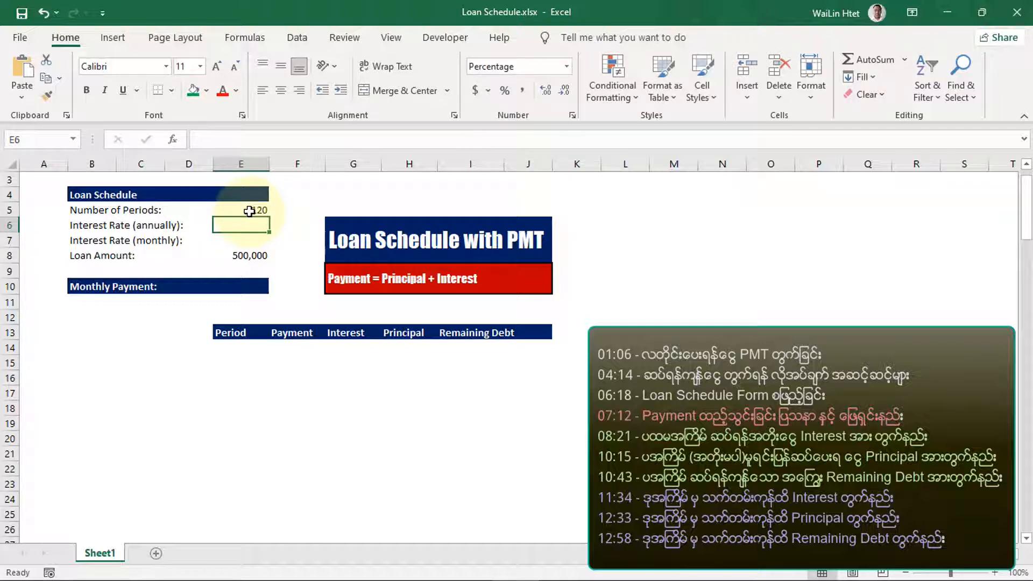
text(3)
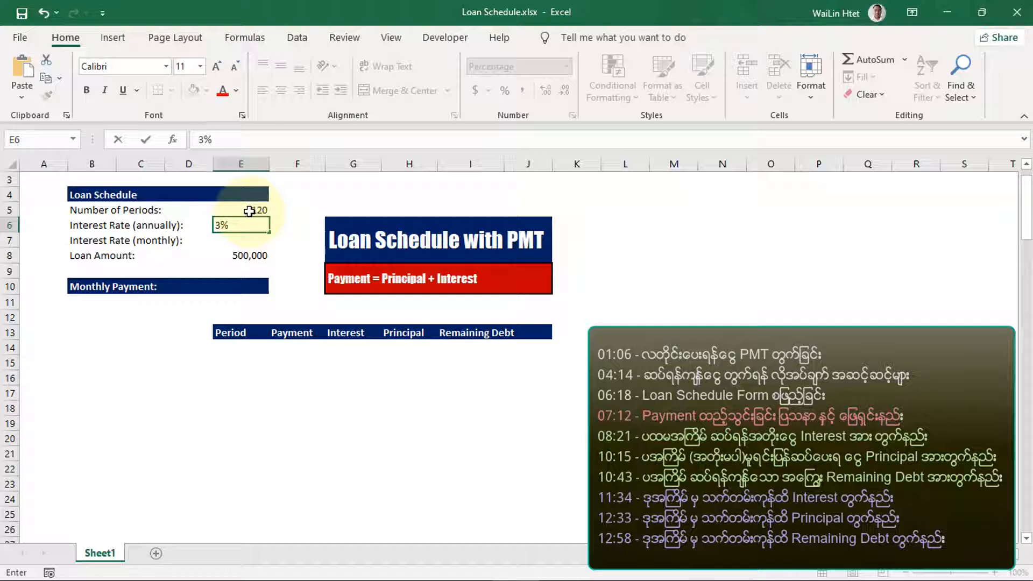
click(198, 347)
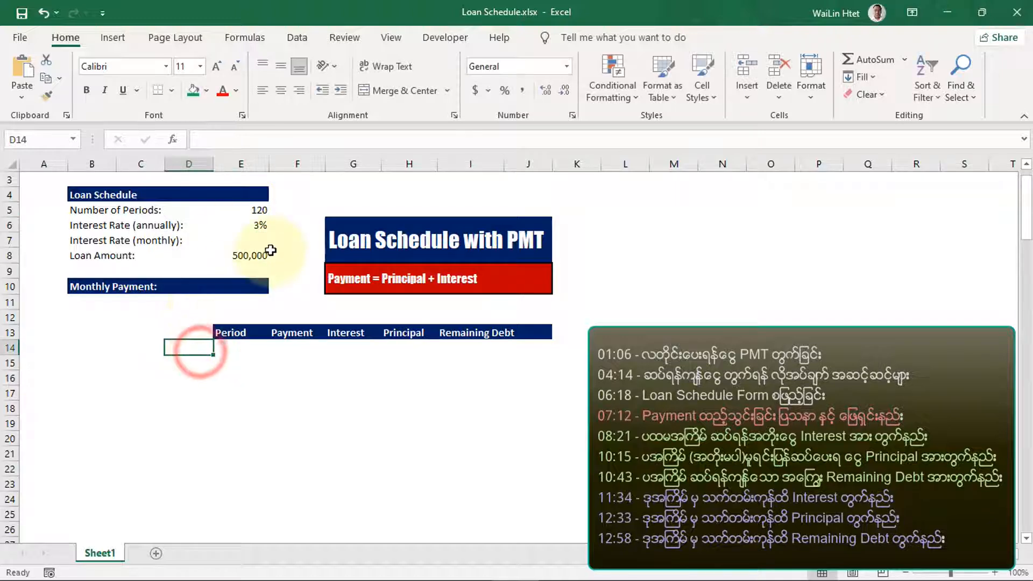
Calculate the monthly interest rate in E7 with the formula =E6/12.
click(258, 241)
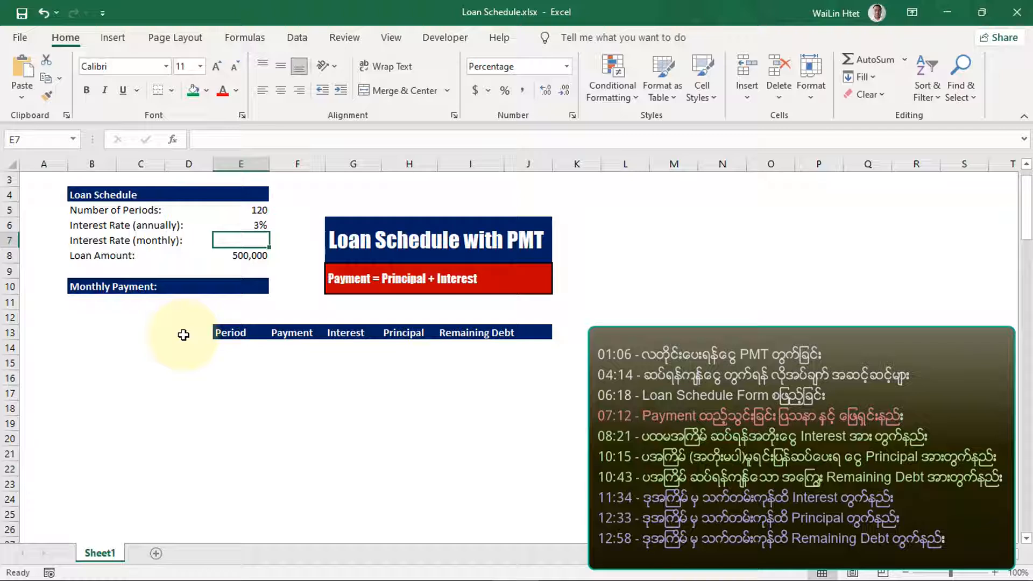
text(=)
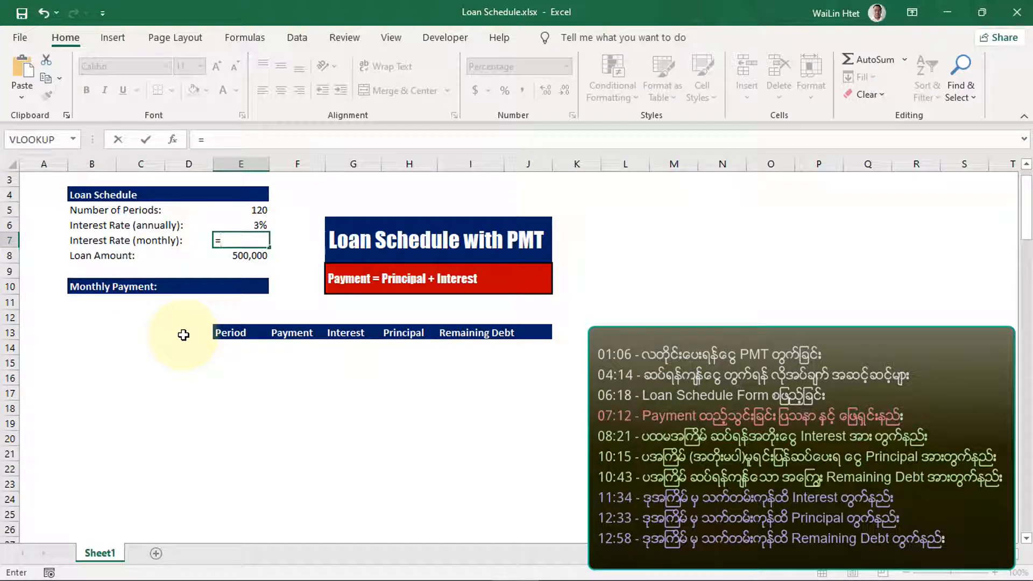
key(Up)
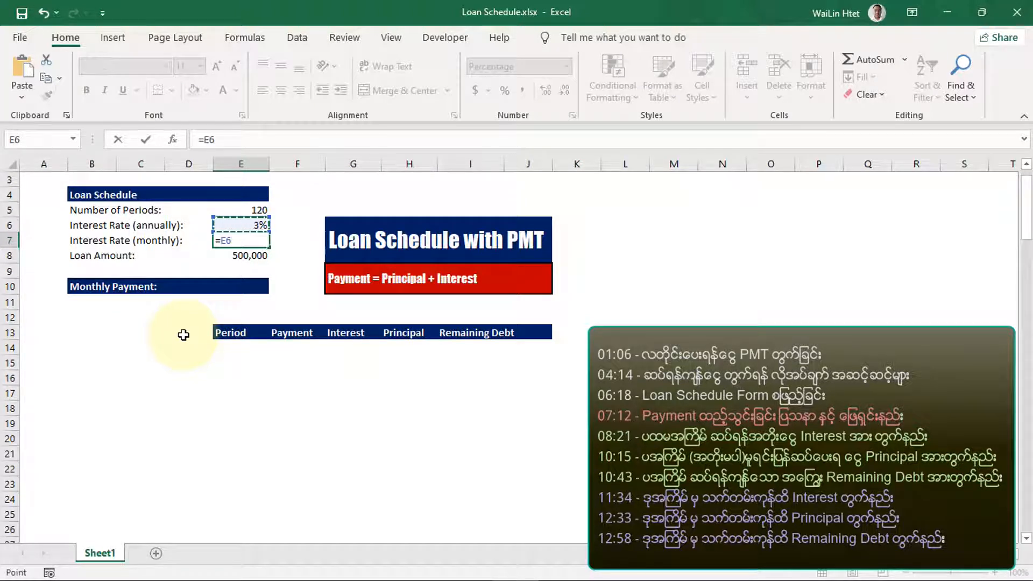
text(/12)
key(Return)
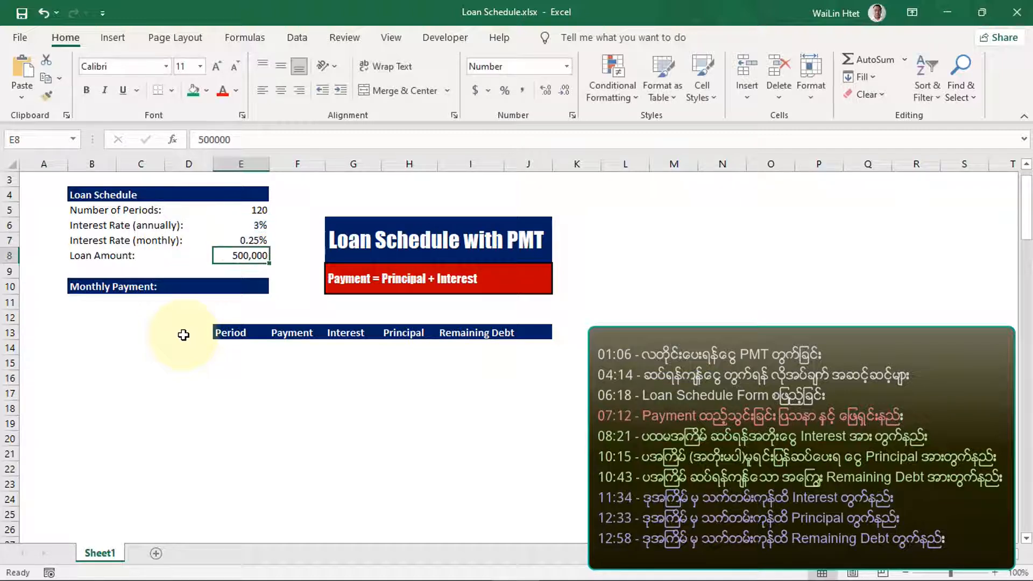
Calculate the monthly payment in E10 with =PMT(E7,E5,E8), using the monthly rate, number of periods and loan amount.
click(247, 287)
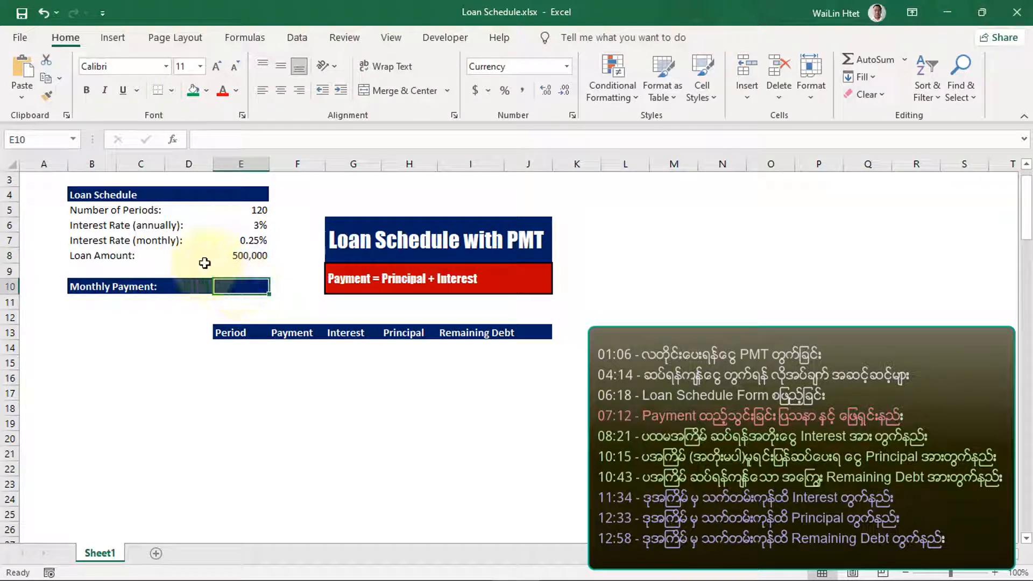
text(=)
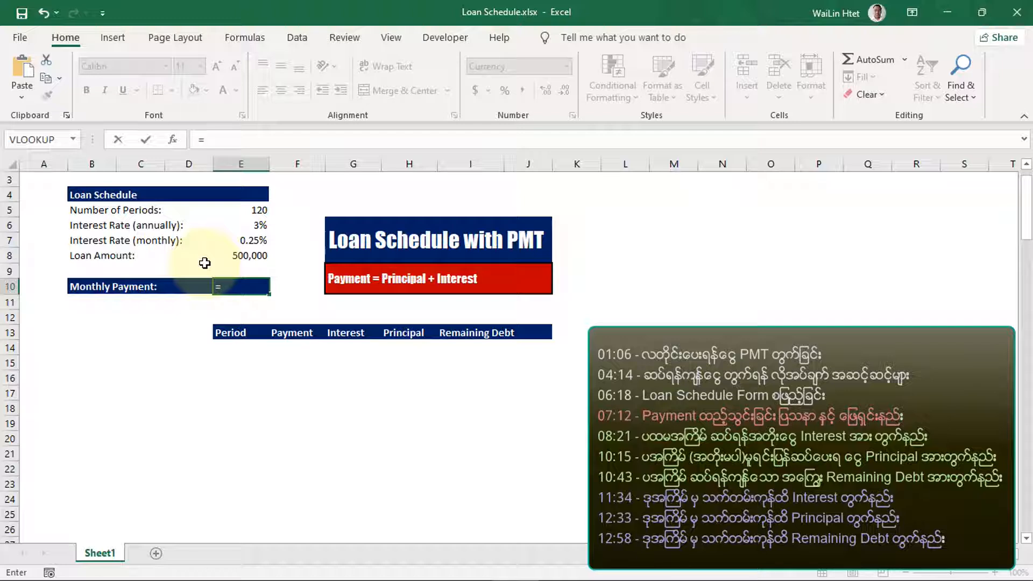
text(PMT)
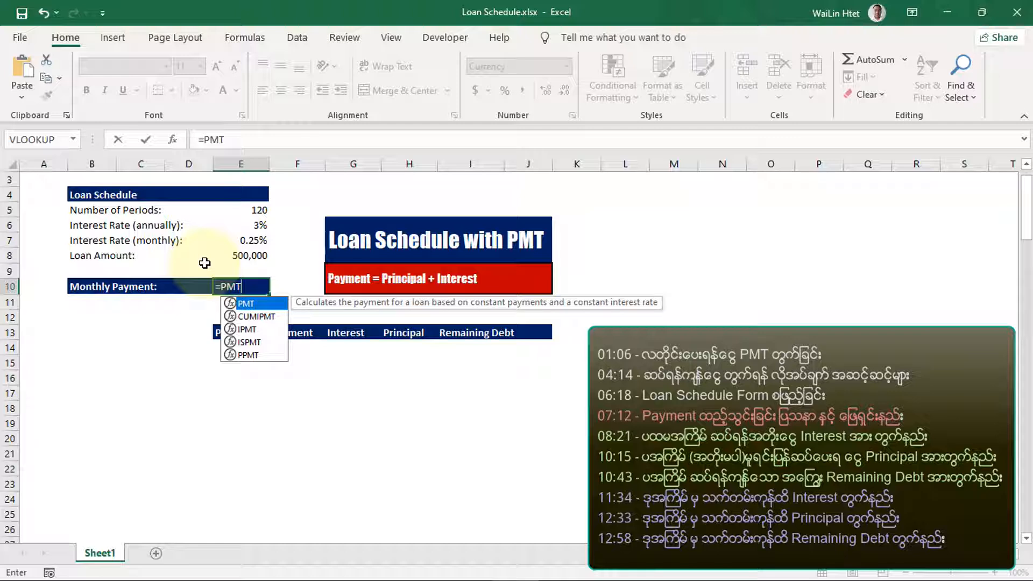
text(()
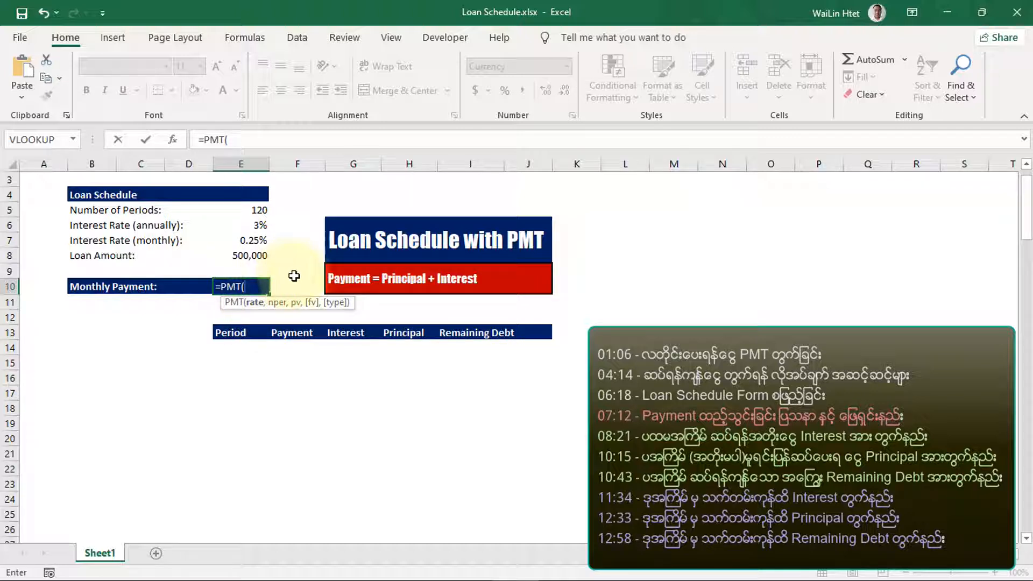
key(Up)
key(Up)
key(Up)
key(Up)
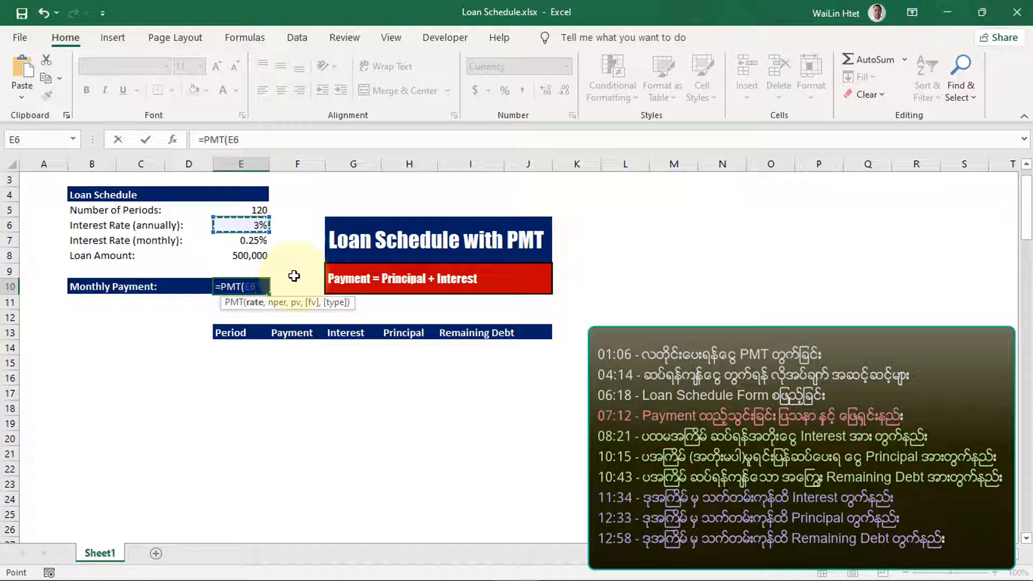
key(Down)
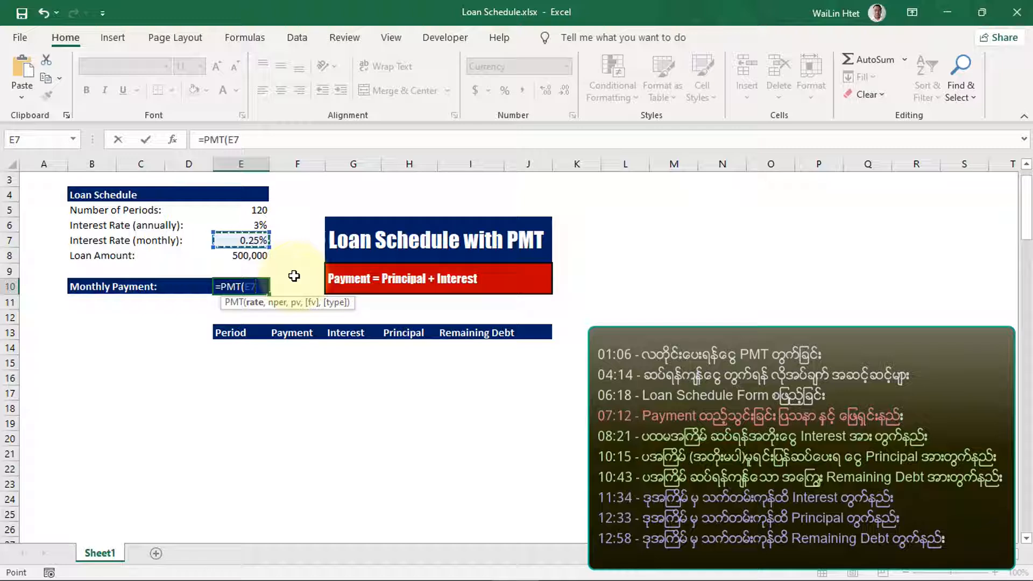
text(,)
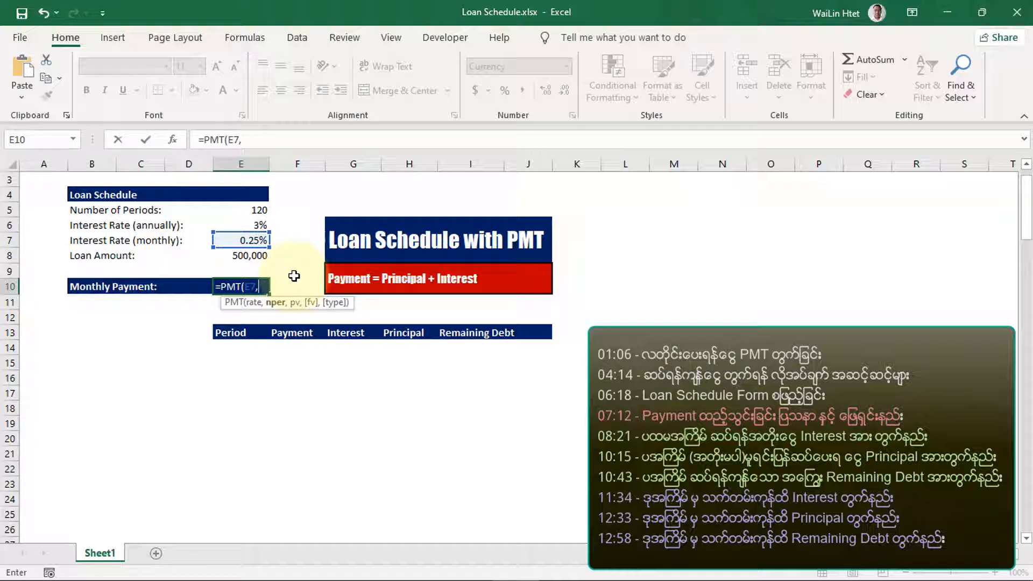
key(Up)
key(Up)
key(Up)
key(Up)
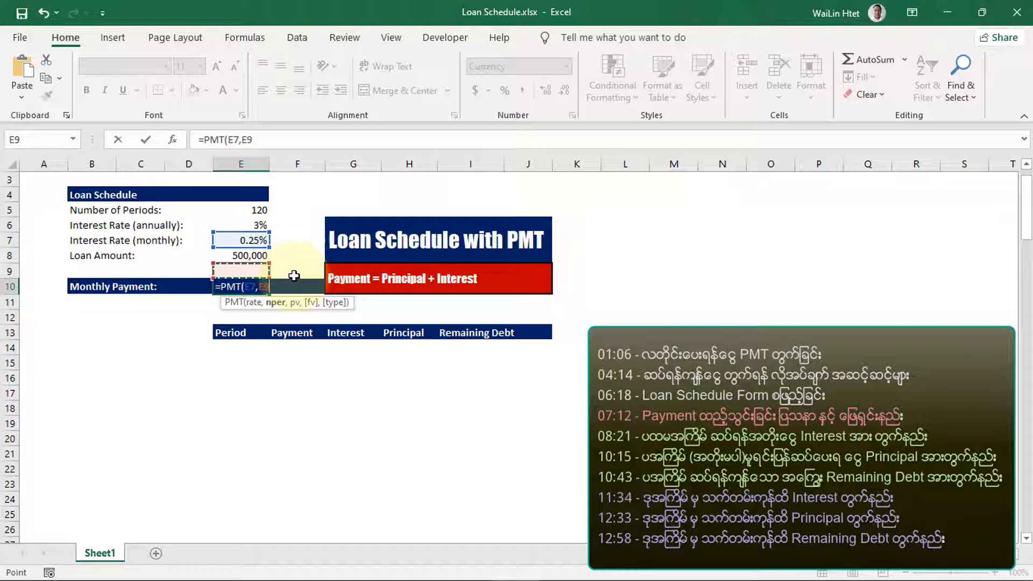
key(Up)
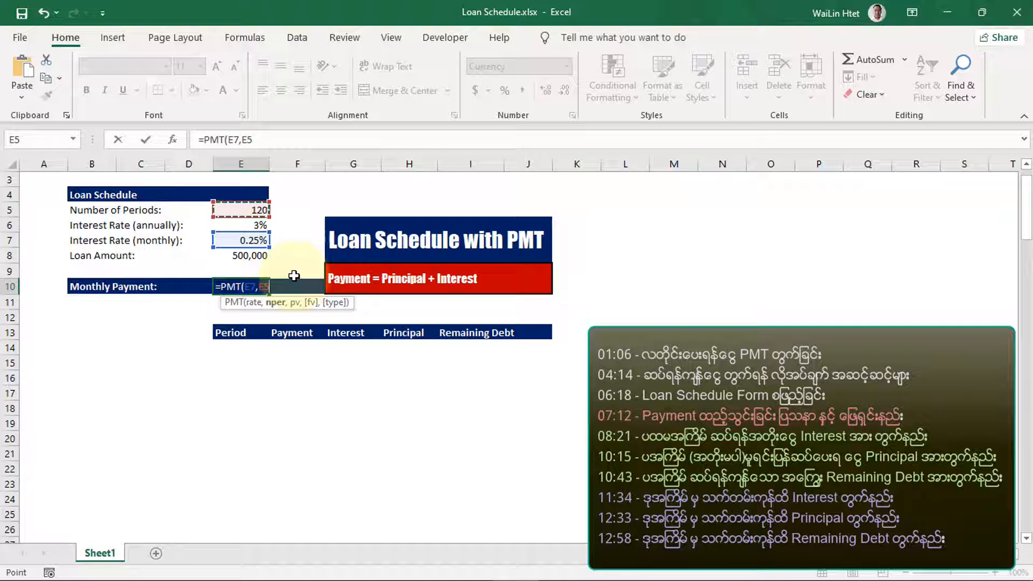
text(,)
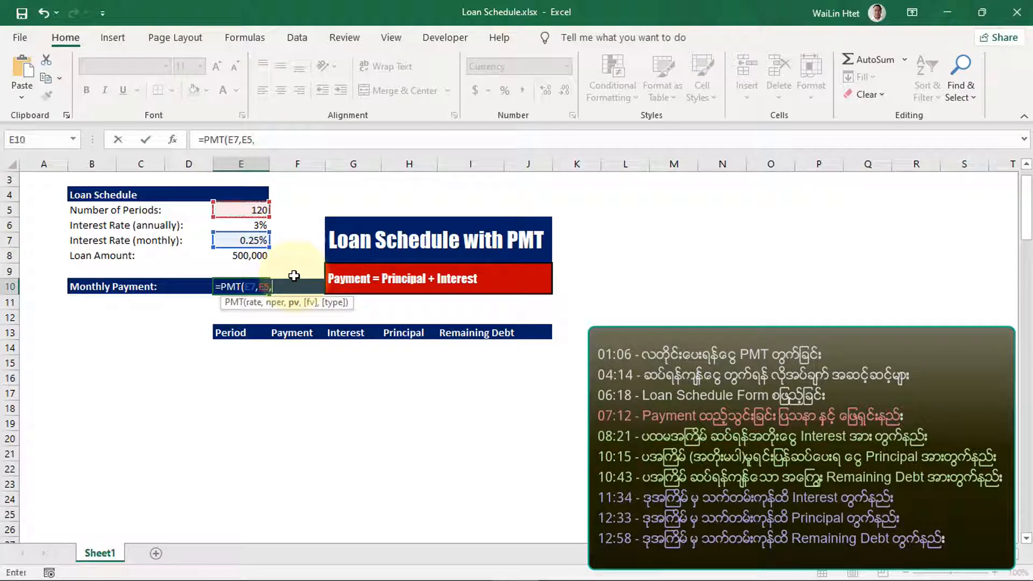
key(Down)
key(Down)
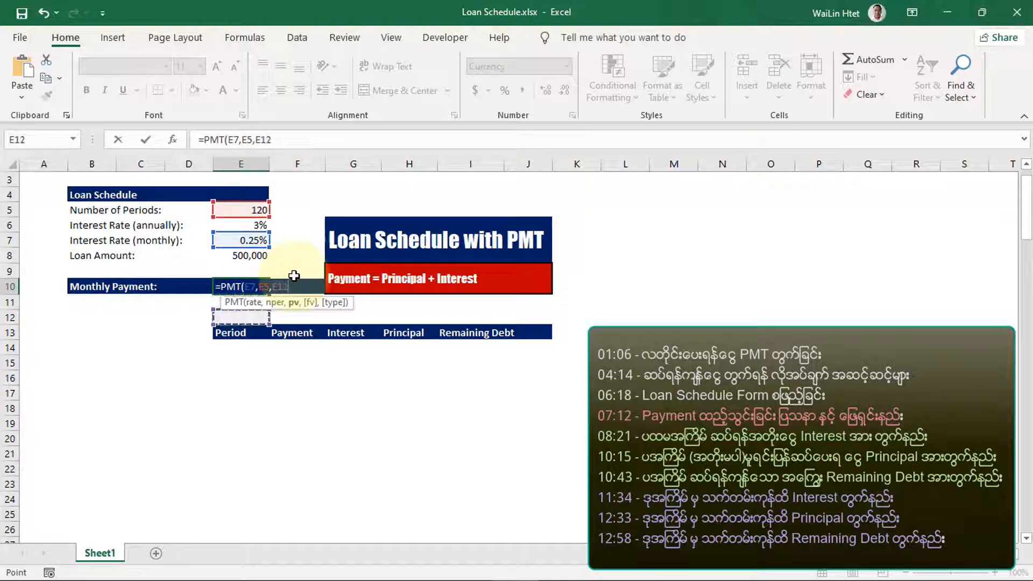
key(Up)
key(Up)
key(Up)
key(Up)
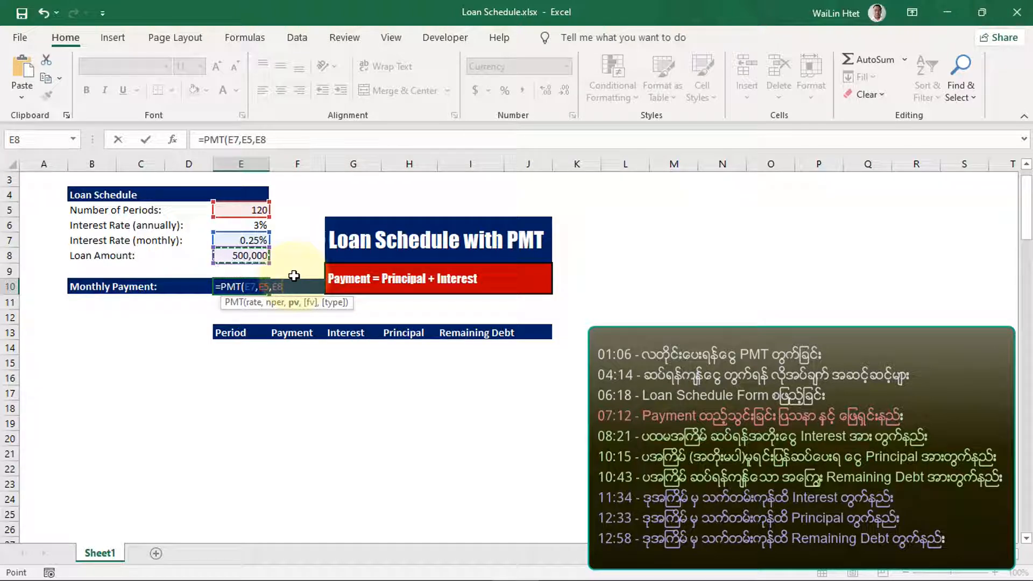
text())
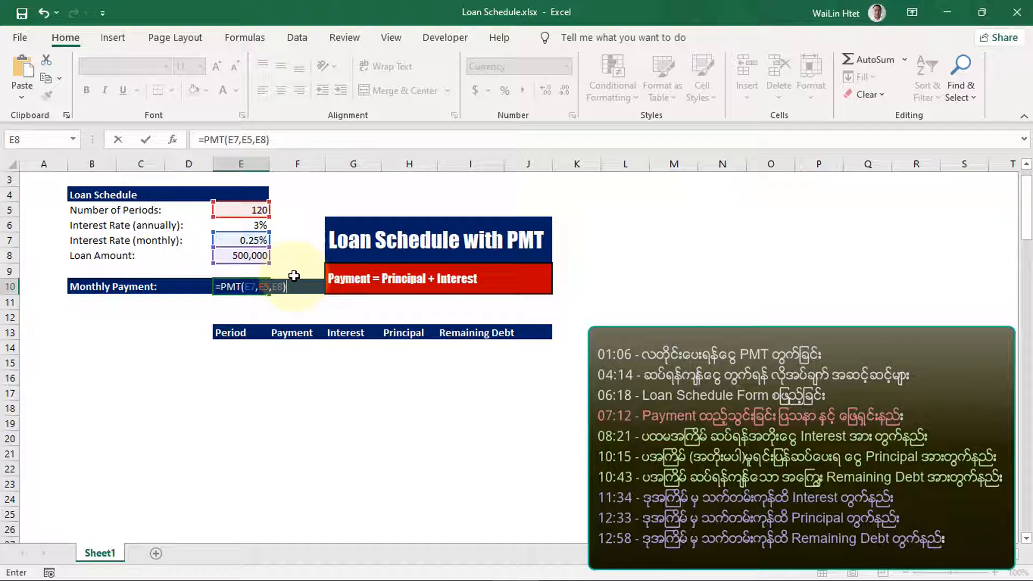
key(ctrl+Return)
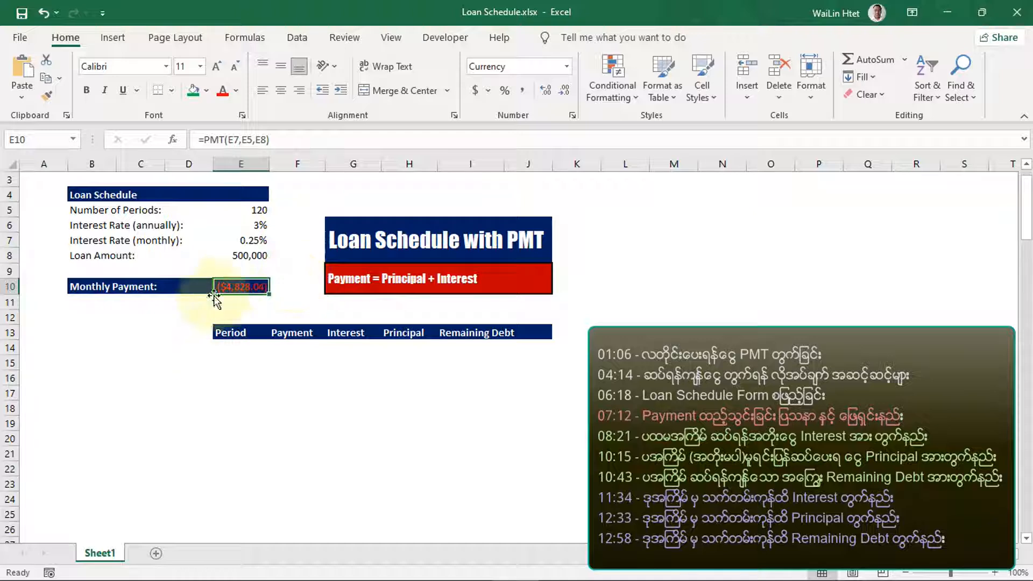
Negate the monthly payment formula in E10 by putting a minus sign before PMT, giving =-PMT(E7,E5,E8).
click(206, 140)
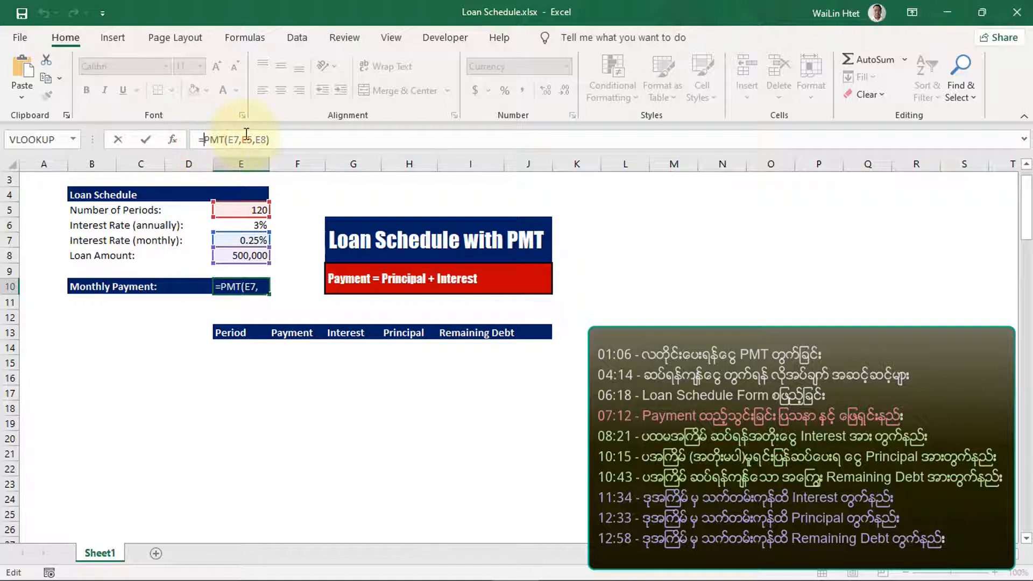
text(-)
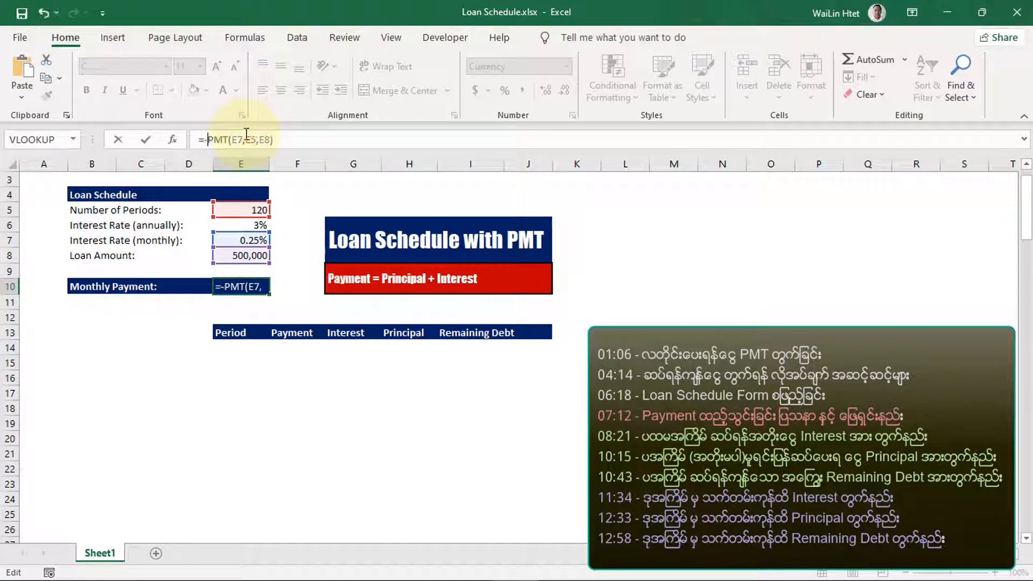
click(285, 141)
key(Return)
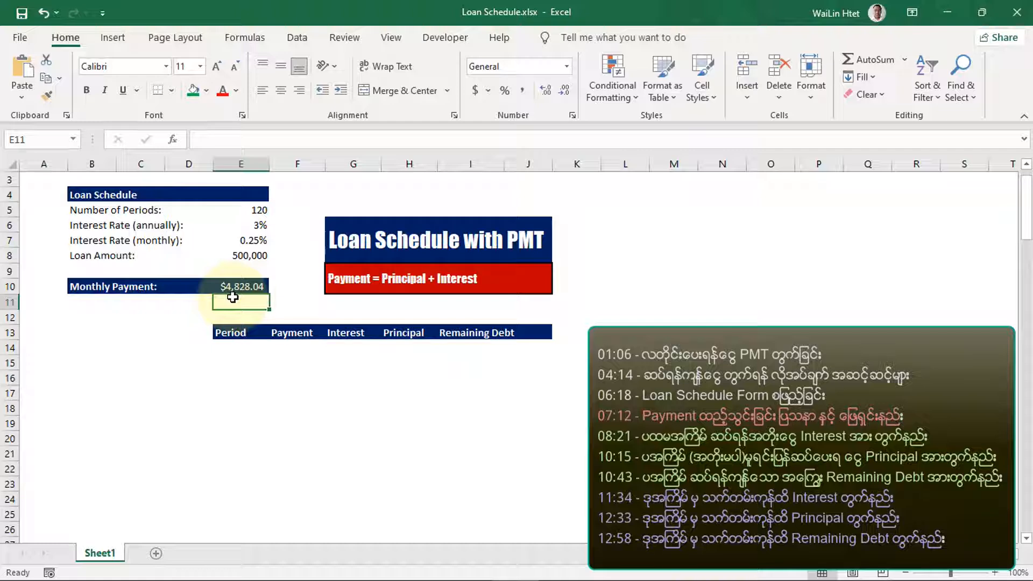
click(477, 344)
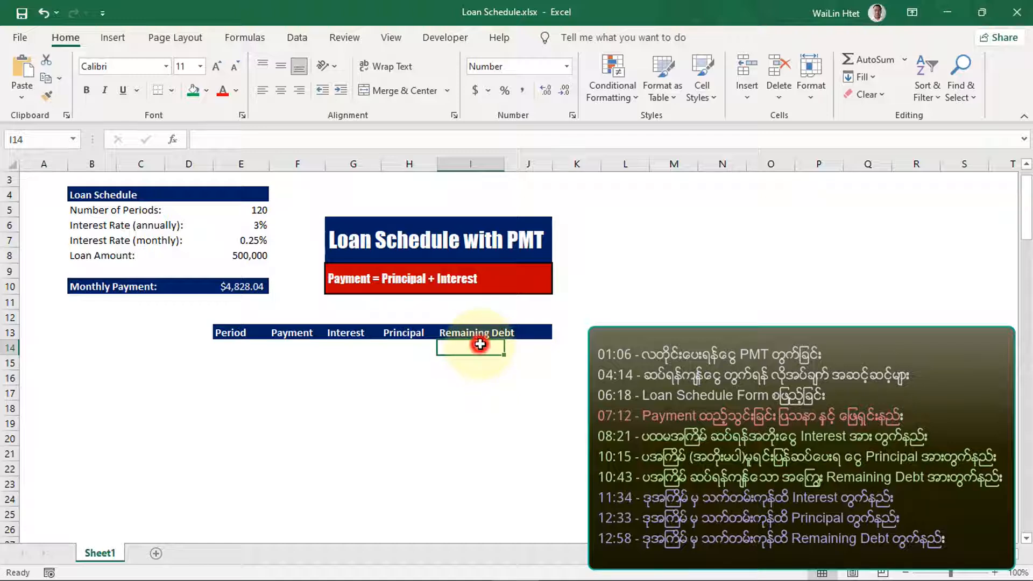
click(488, 387)
click(457, 350)
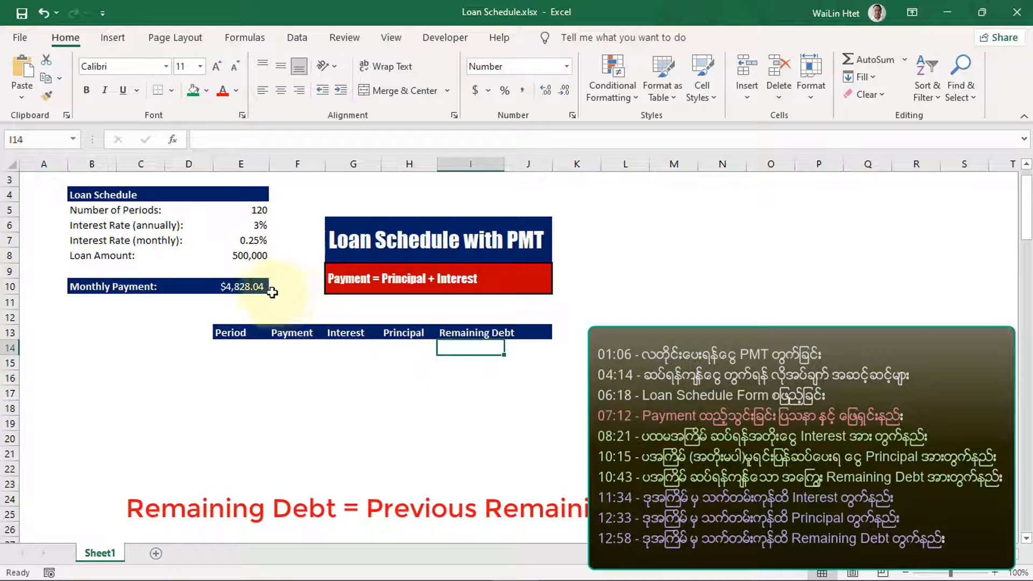
click(258, 258)
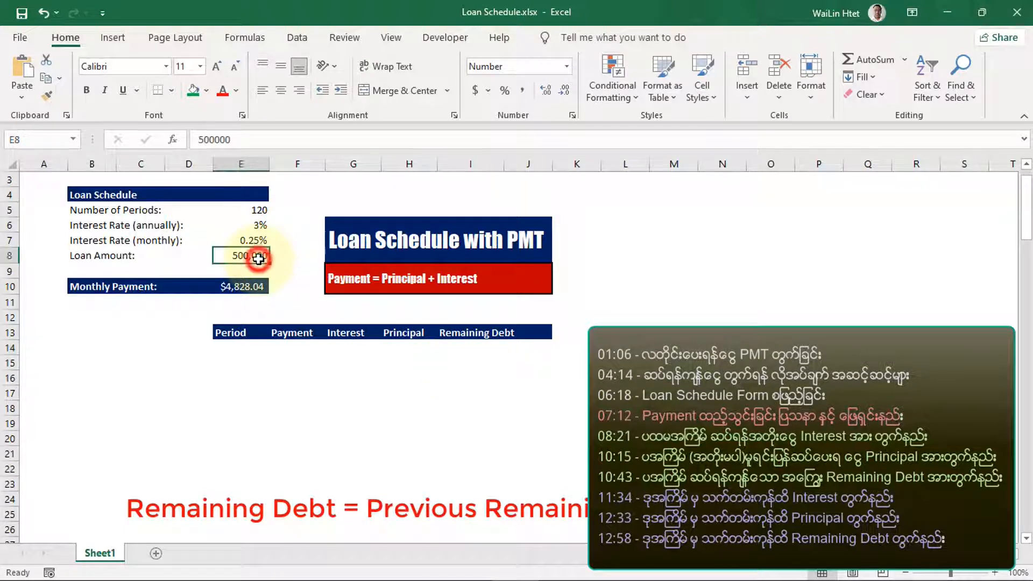
click(464, 352)
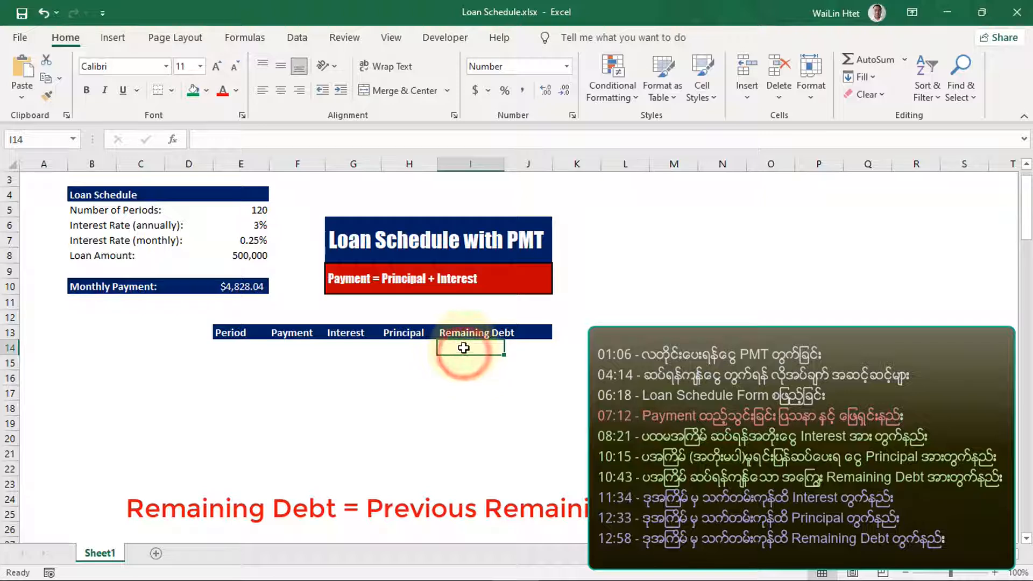
click(405, 334)
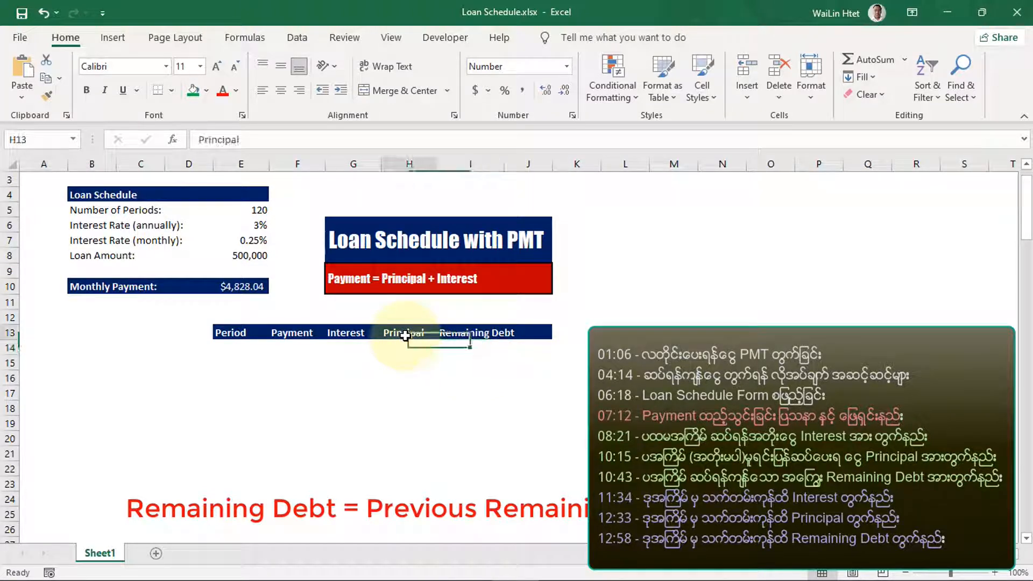
click(464, 350)
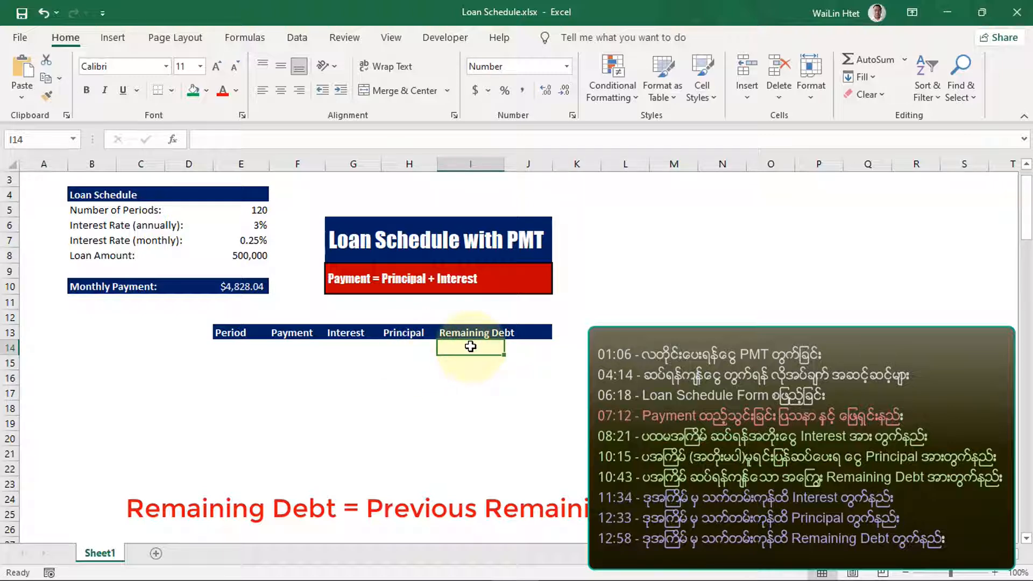
click(413, 346)
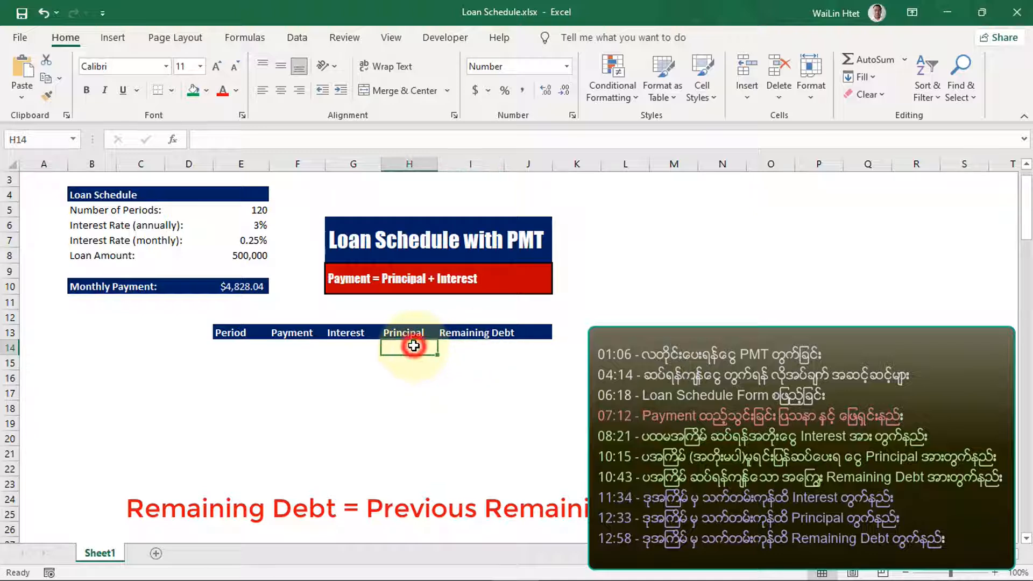
click(480, 349)
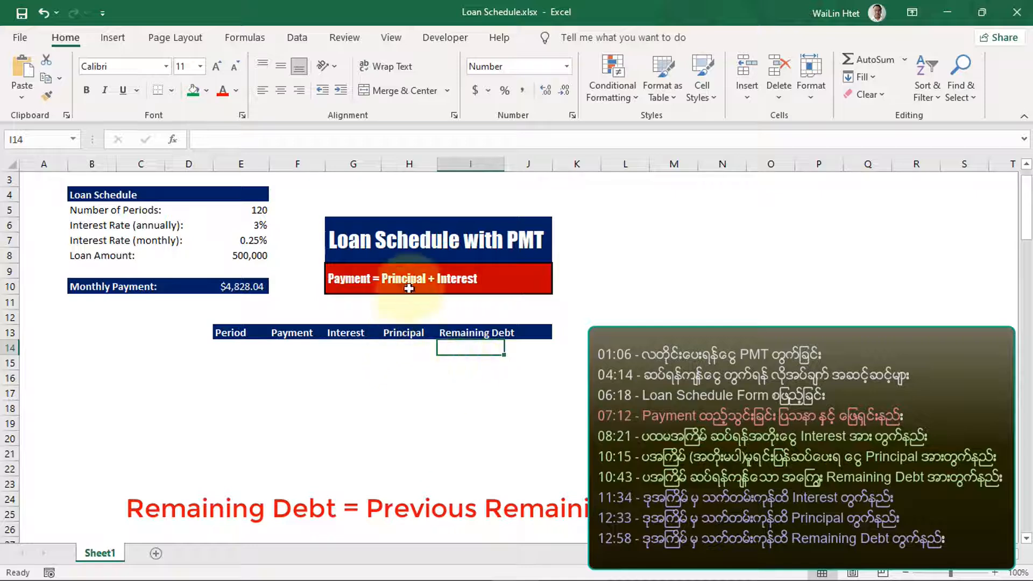
click(404, 348)
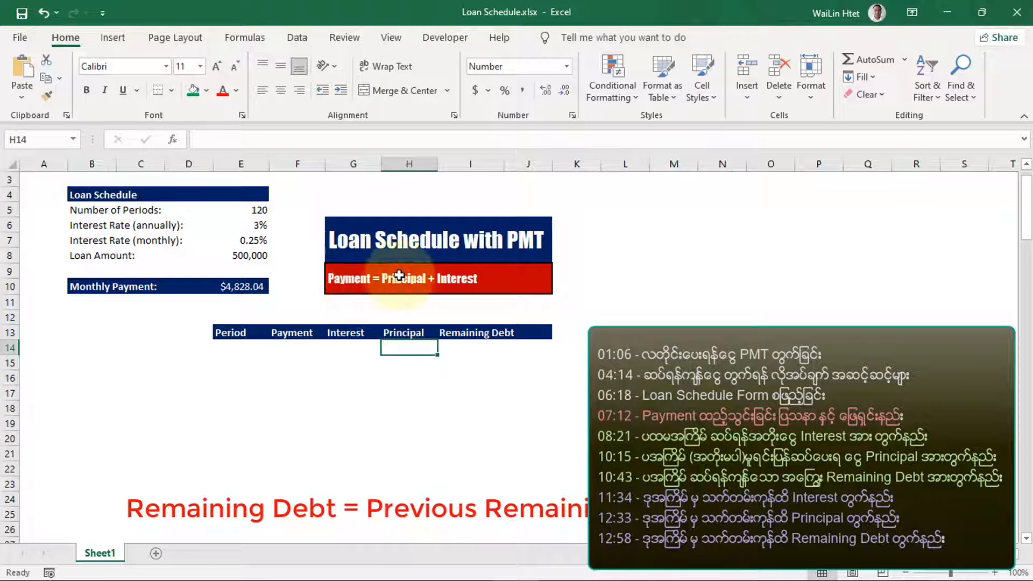
click(355, 347)
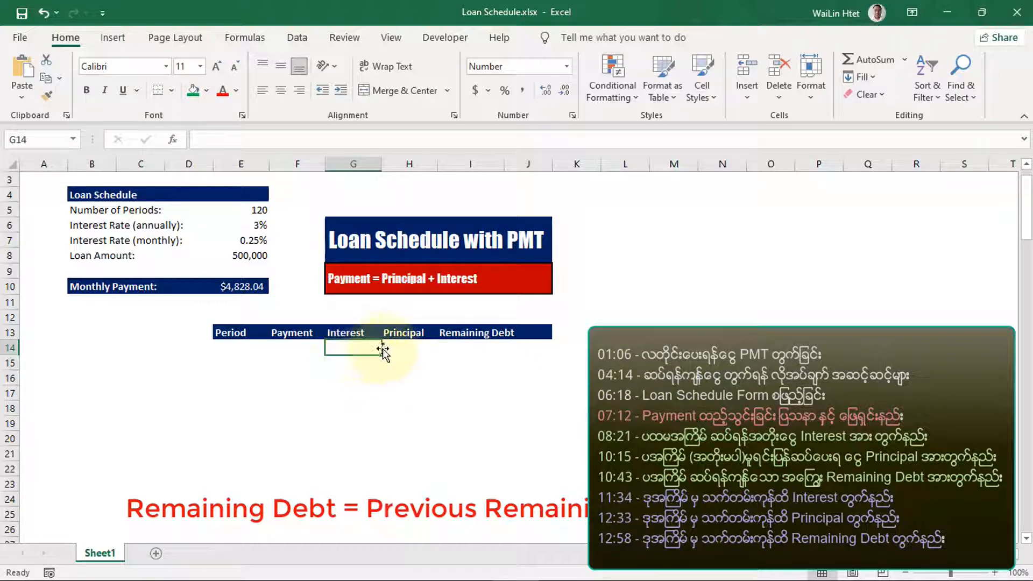
click(401, 349)
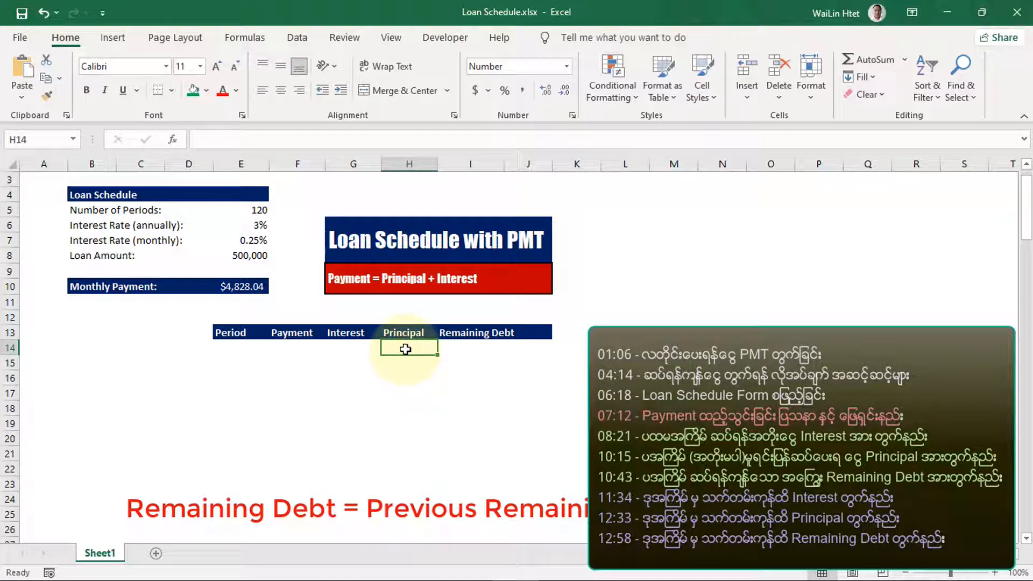
click(467, 348)
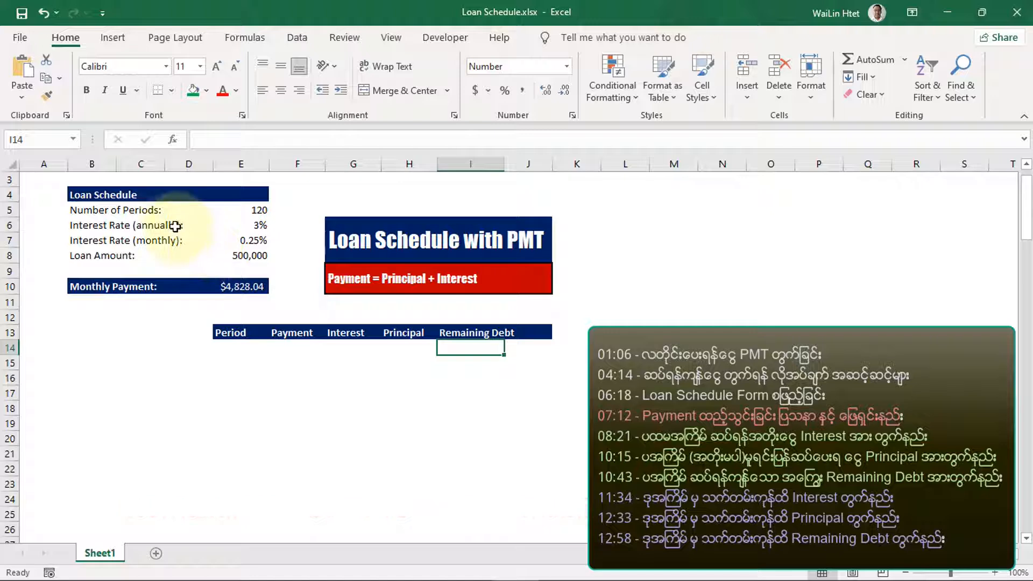
Enter the period numbers 1, 2, 3 and 4 in E14 through E17 of the Period column.
click(229, 351)
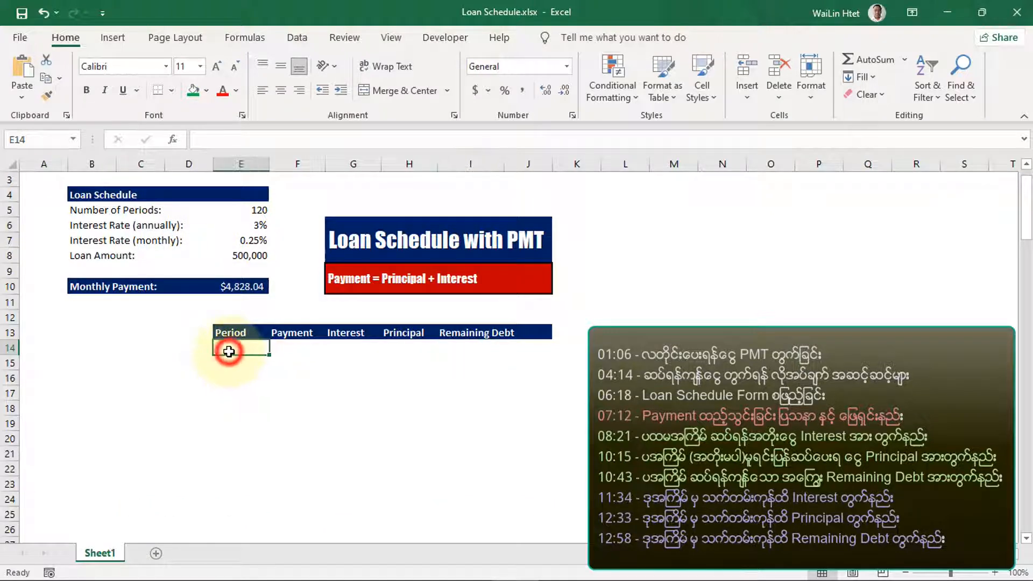
text(1)
key(Return)
text(2)
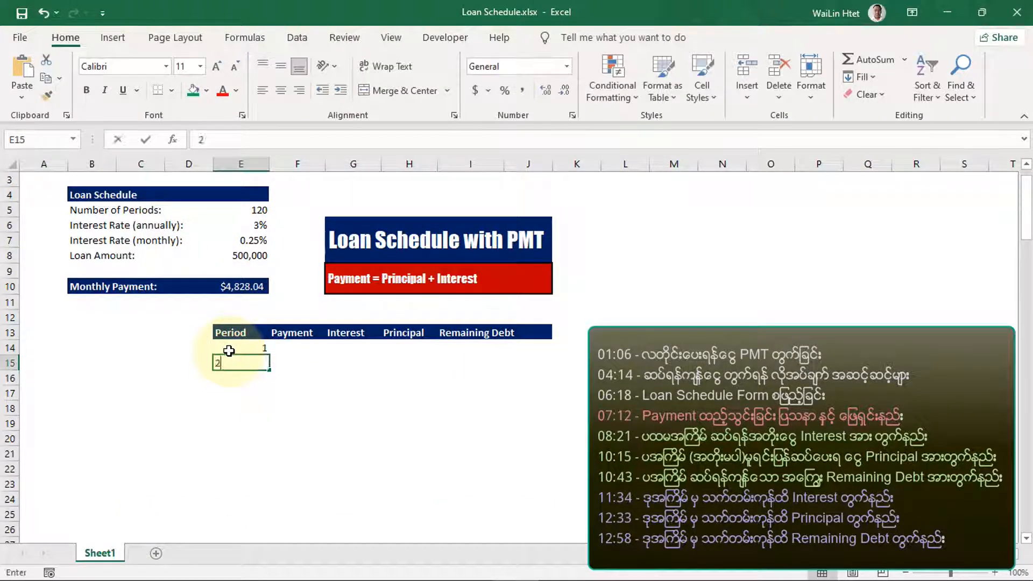
key(Return)
text(3)
key(Return)
text(4)
key(Return)
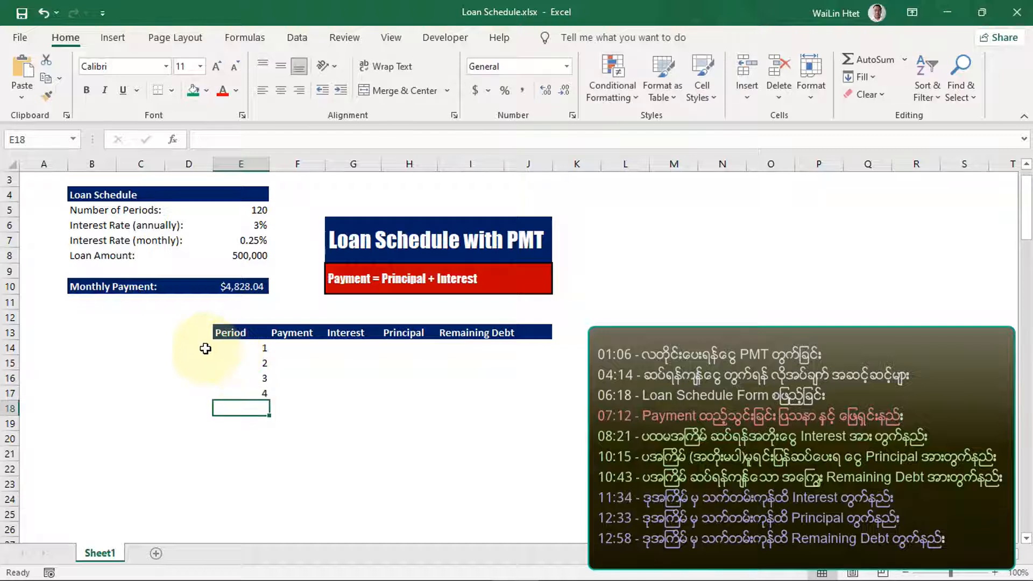
Extend the period number series from E14:E17 down the Period column until it reaches 120.
mouse_move(232, 347)
mouse_down()
mouse_move(231, 394)
mouse_move(273, 472)
mouse_move(269, 578)
mouse_move(261, 554)
mouse_move(269, 522)
mouse_move(260, 560)
mouse_move(252, 510)
mouse_up()
scroll(367, 370, up, 16)
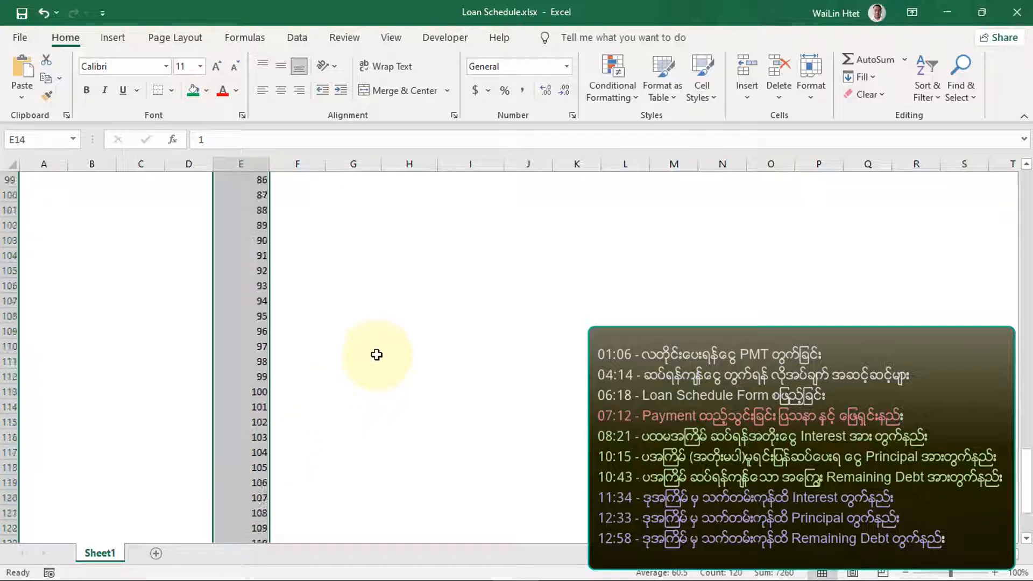
scroll(376, 350, up, 20)
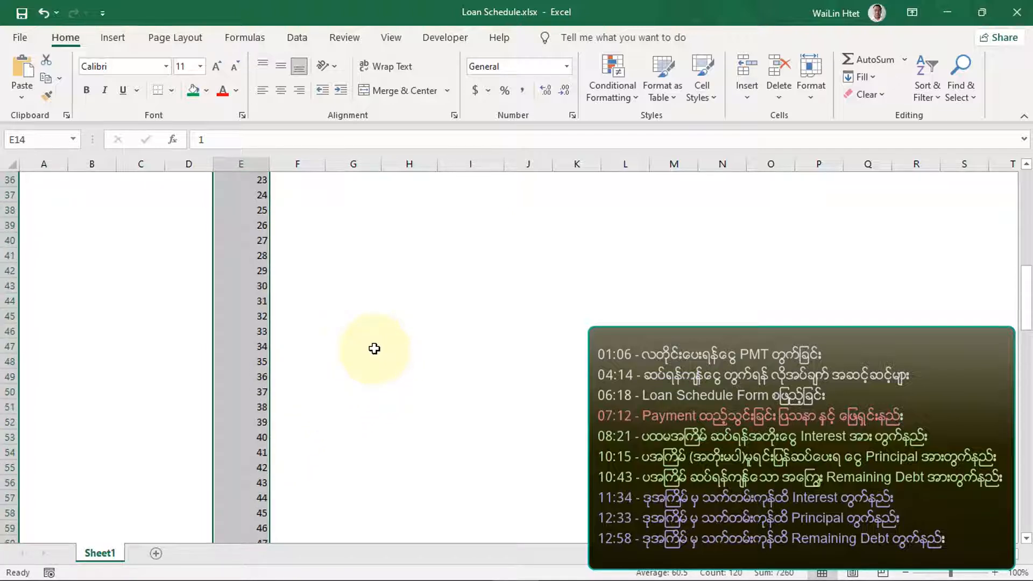
scroll(344, 341, down, 1)
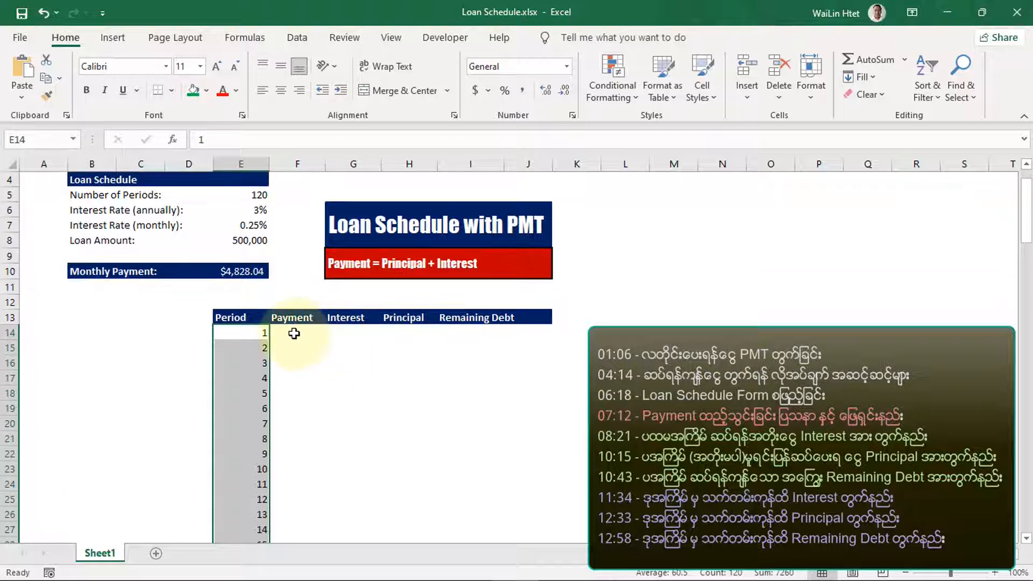
Link the first period's payment in F14 to the monthly payment with the formula =E10.
click(296, 333)
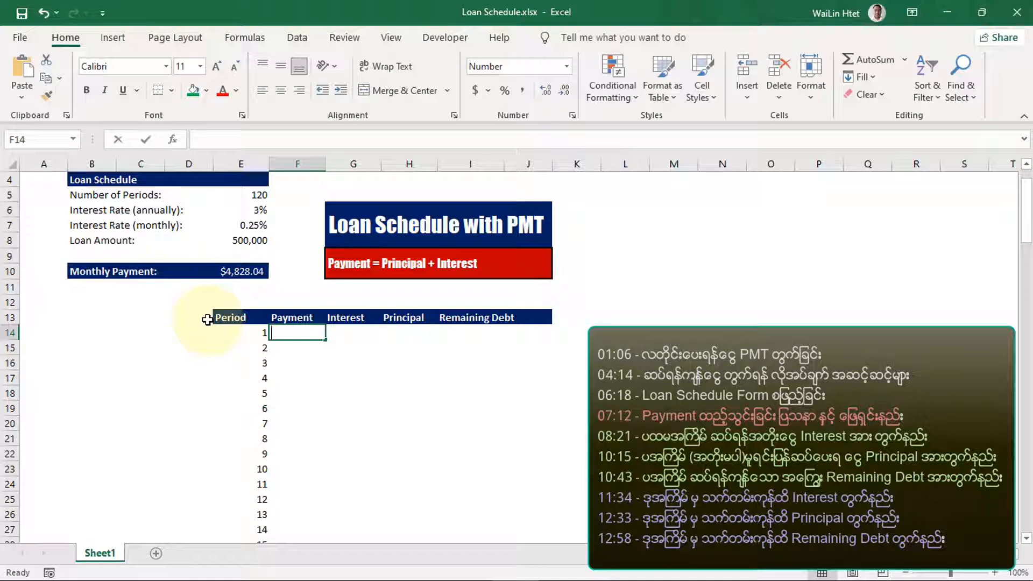
text(=)
key(Up)
key(Up)
key(Up)
key(Up)
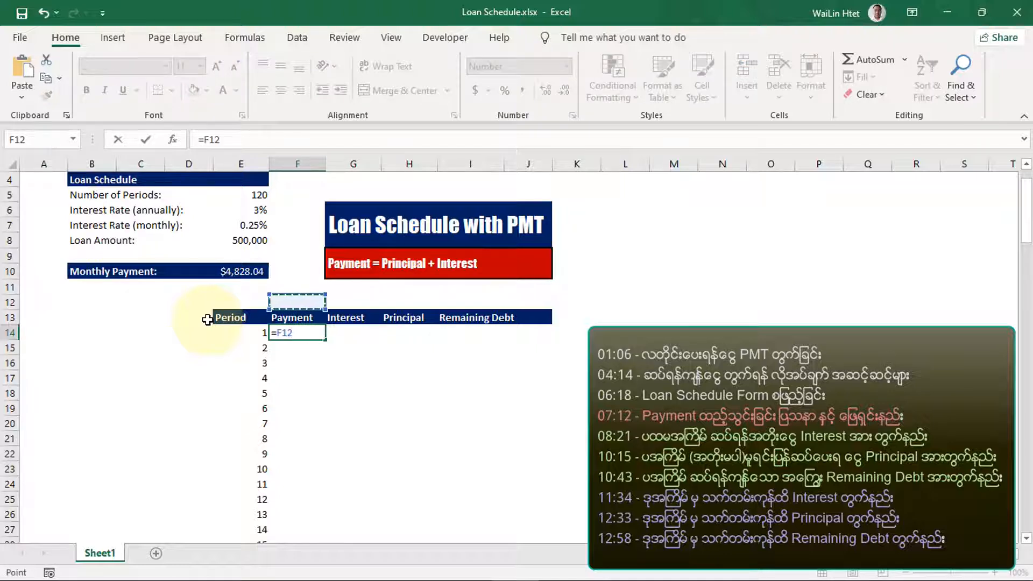
key(Left)
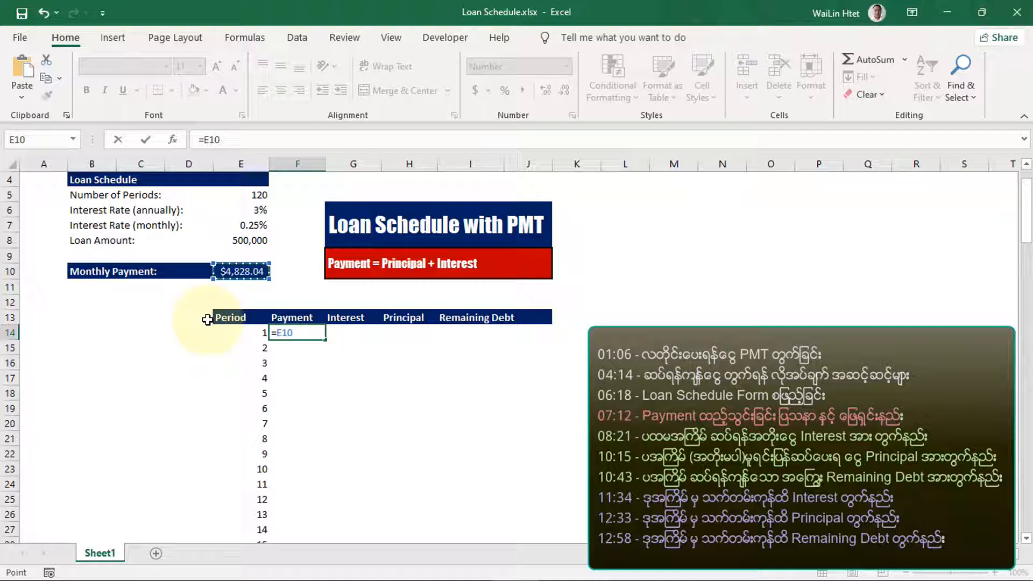
key(Return)
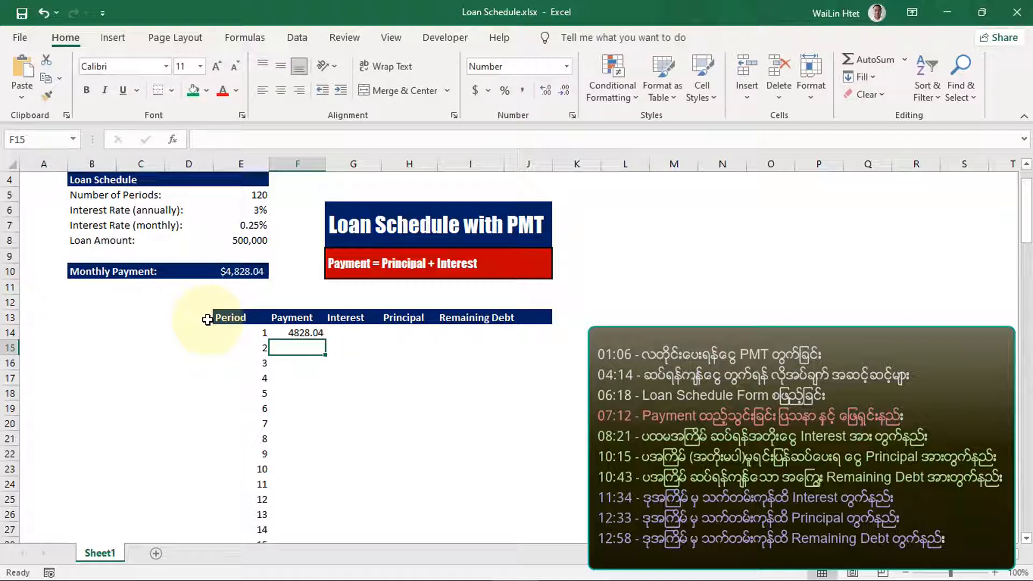
Try filling the relative formula =E10 from F14 down the Payment column, check the copied reference in F15, and undo the fill.
click(295, 333)
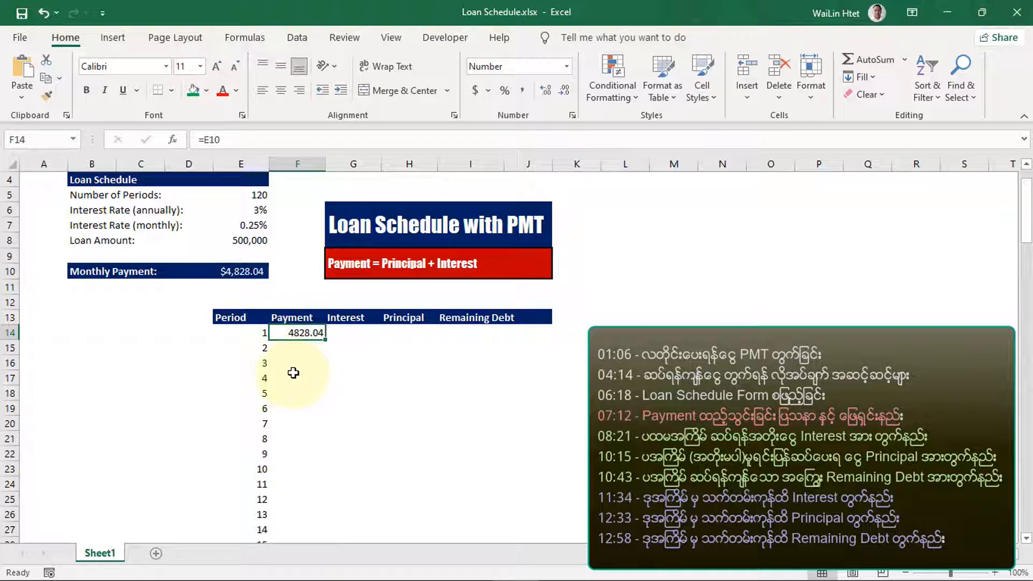
drag(325, 340, 322, 341)
double_click(325, 341)
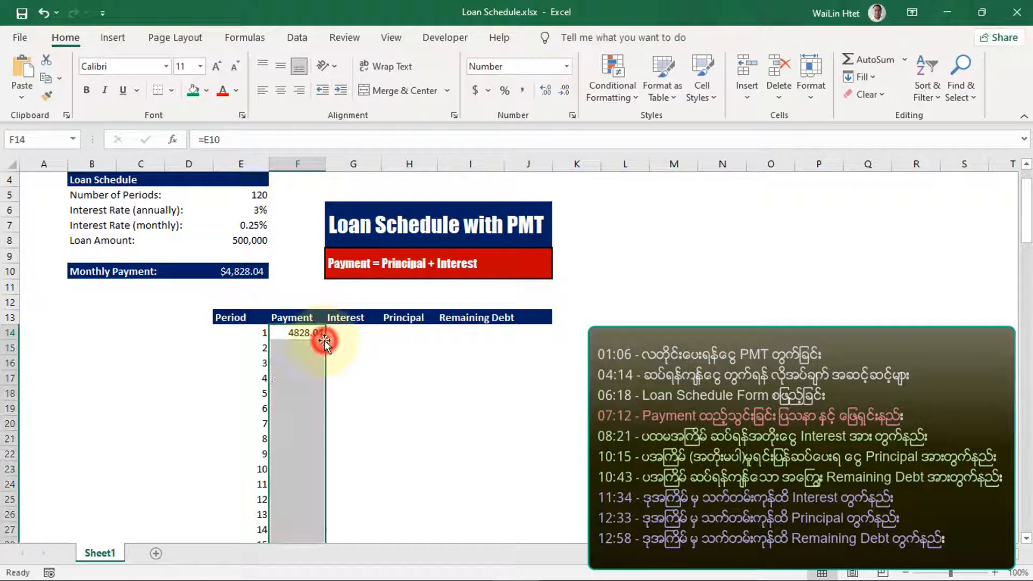
scroll(422, 395, down, 3)
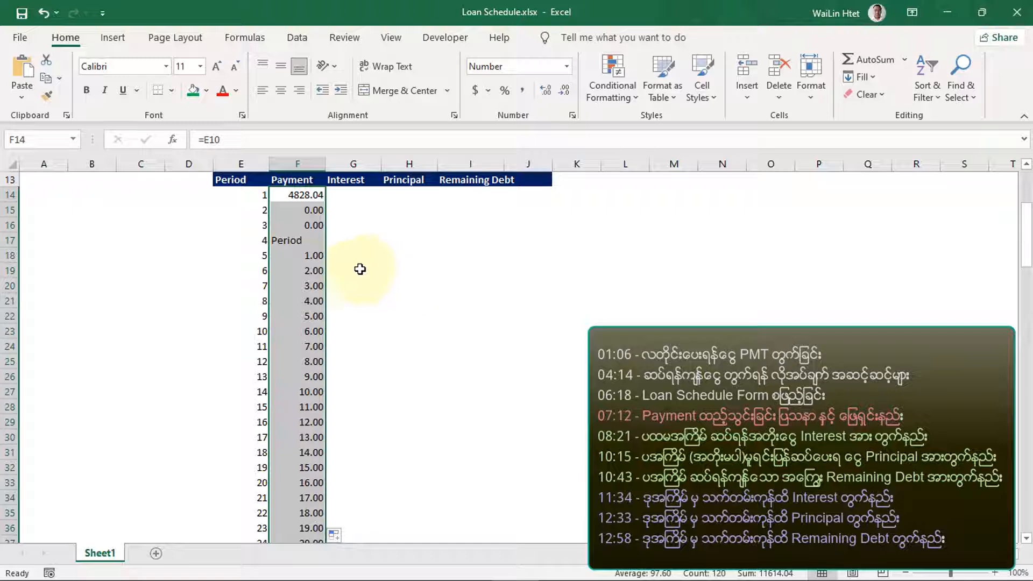
click(302, 209)
scroll(388, 261, up, 3)
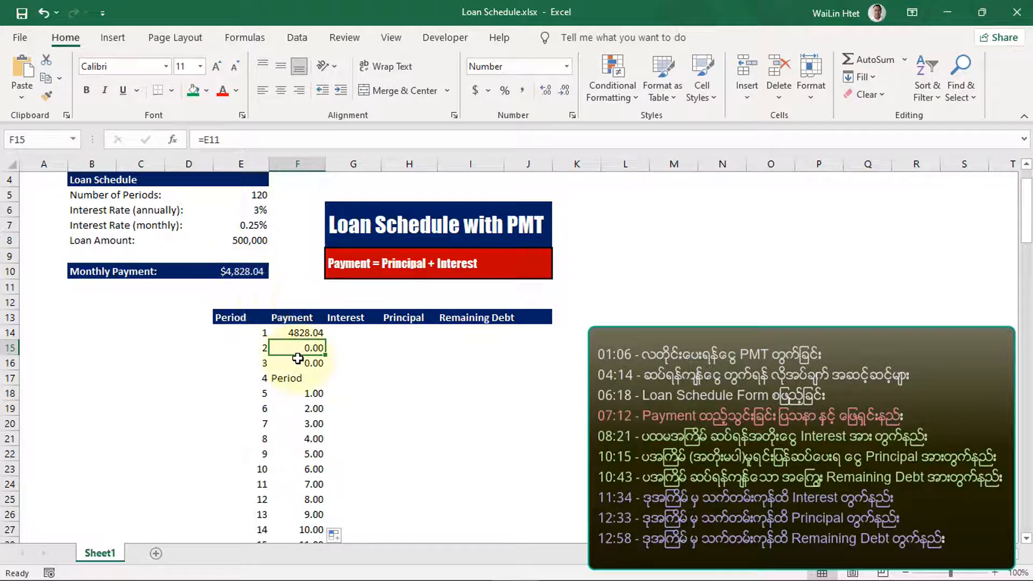
key(ctrl+z)
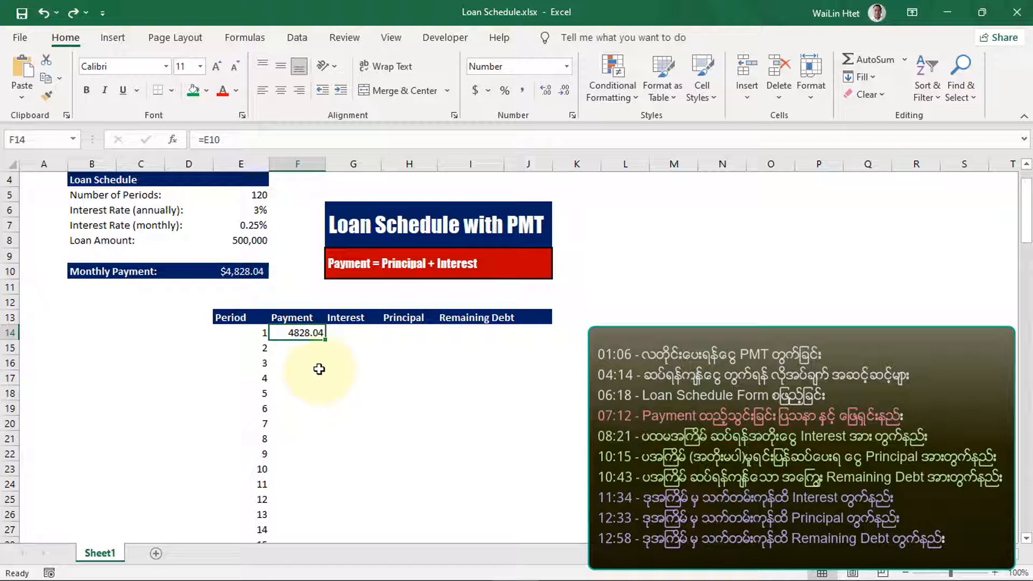
click(247, 277)
click(311, 335)
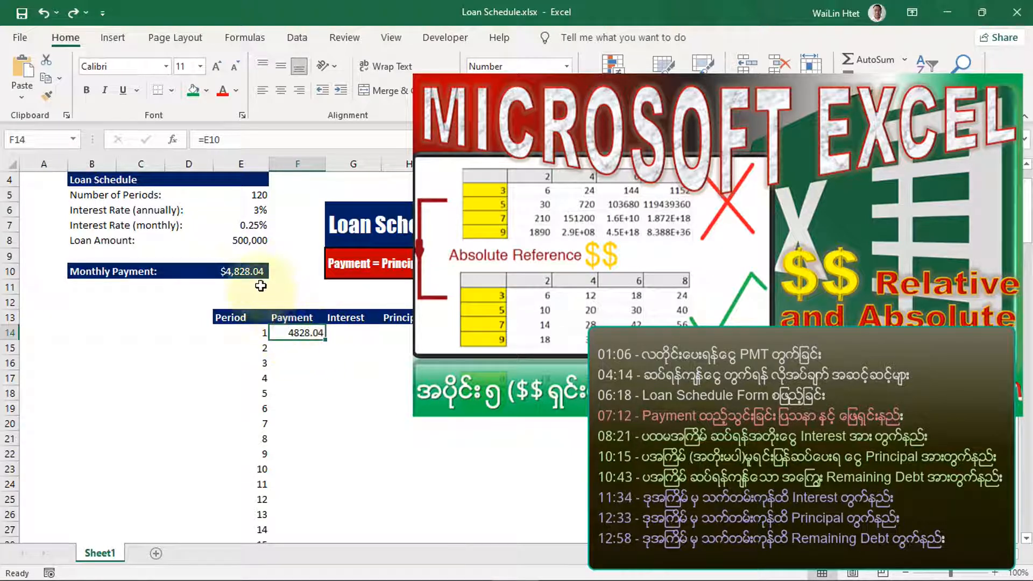
double_click(325, 339)
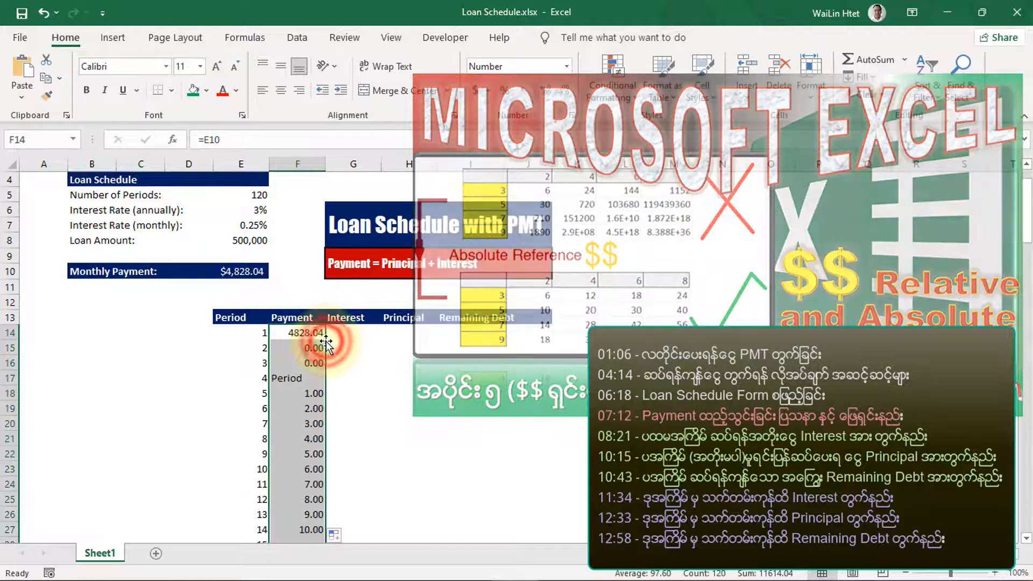
key(ctrl+z)
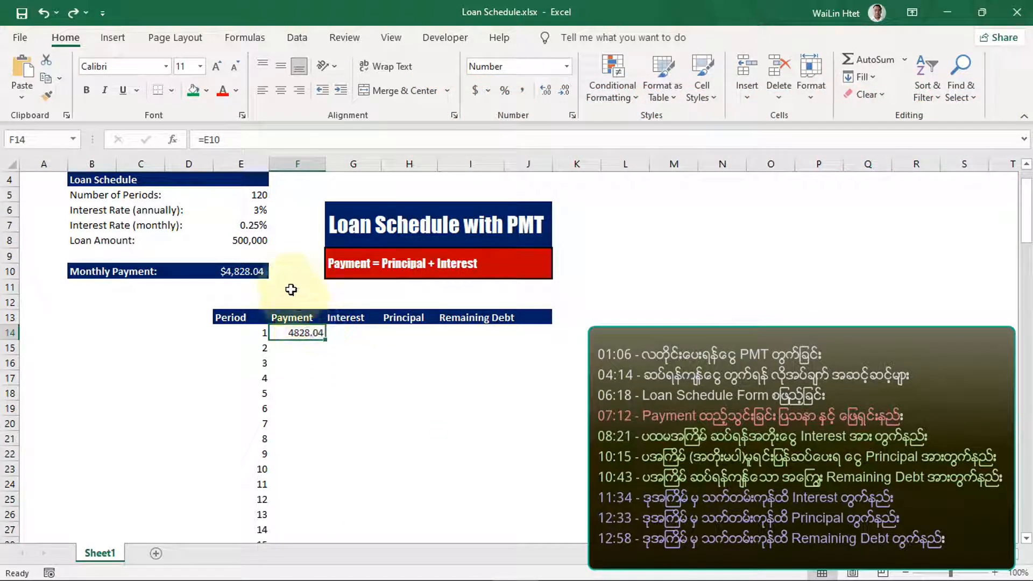
Make the monthly payment reference in F14 absolute so the formula reads =$E$10.
double_click(300, 333)
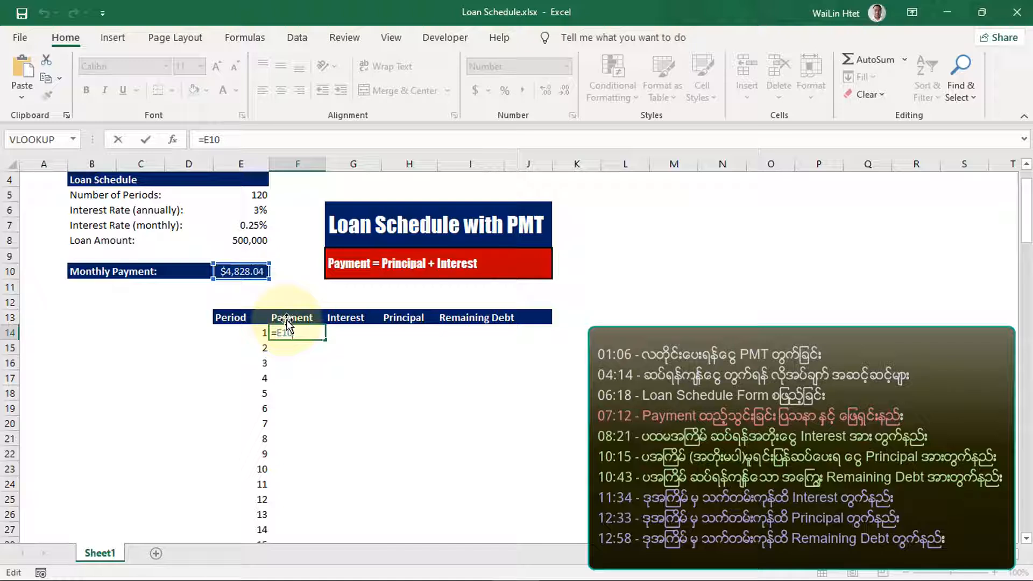
key(F4)
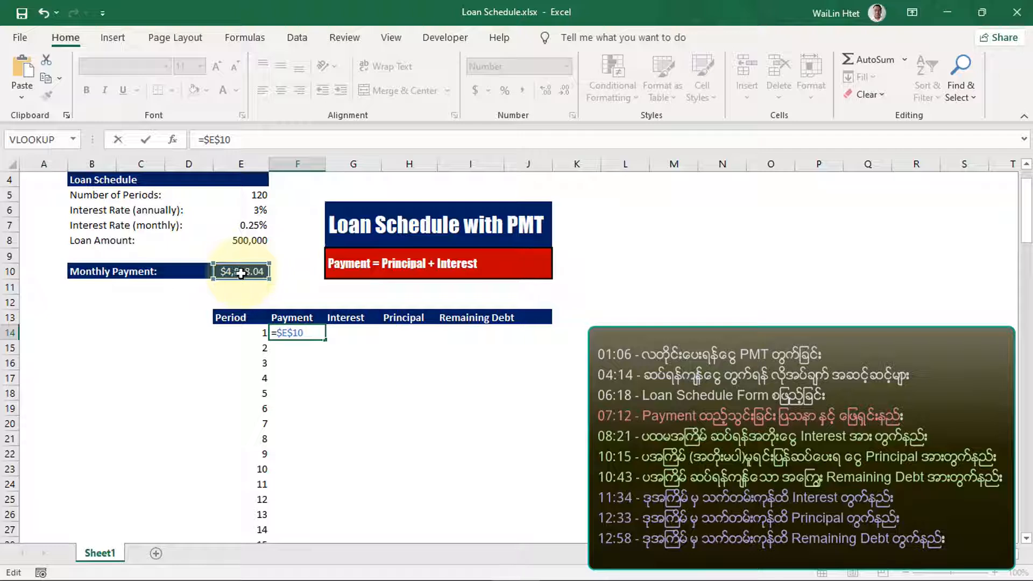
key(Return)
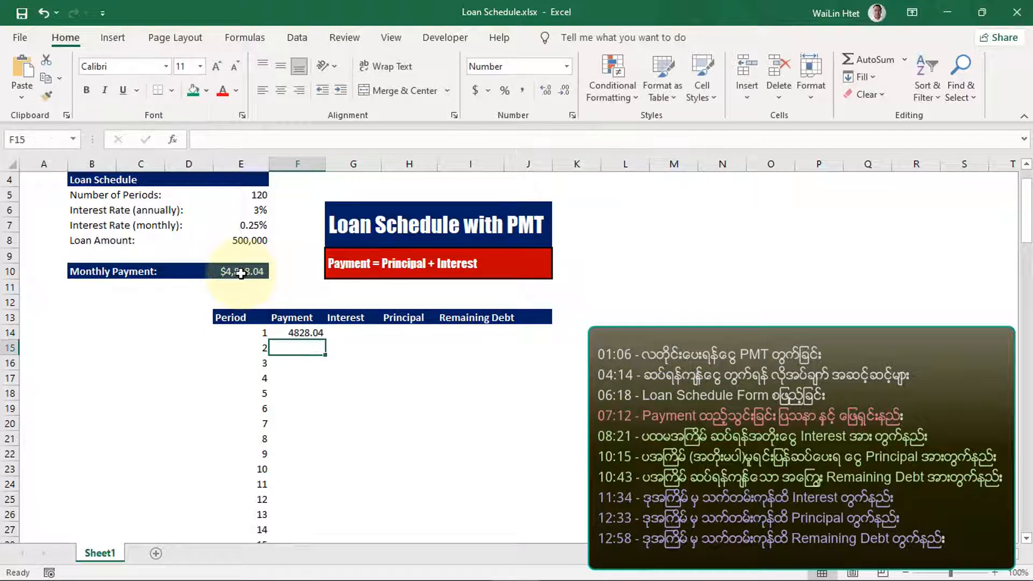
Fill the formula =$E$10 from F14 down the Payment column for all 120 periods and check the filled rows.
click(304, 332)
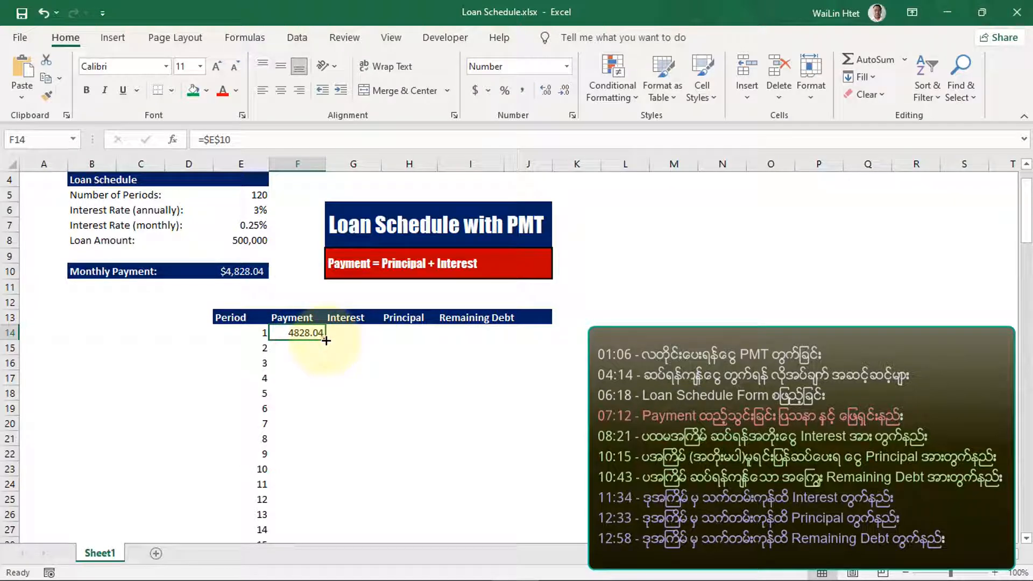
double_click(326, 340)
scroll(340, 461, down, 6)
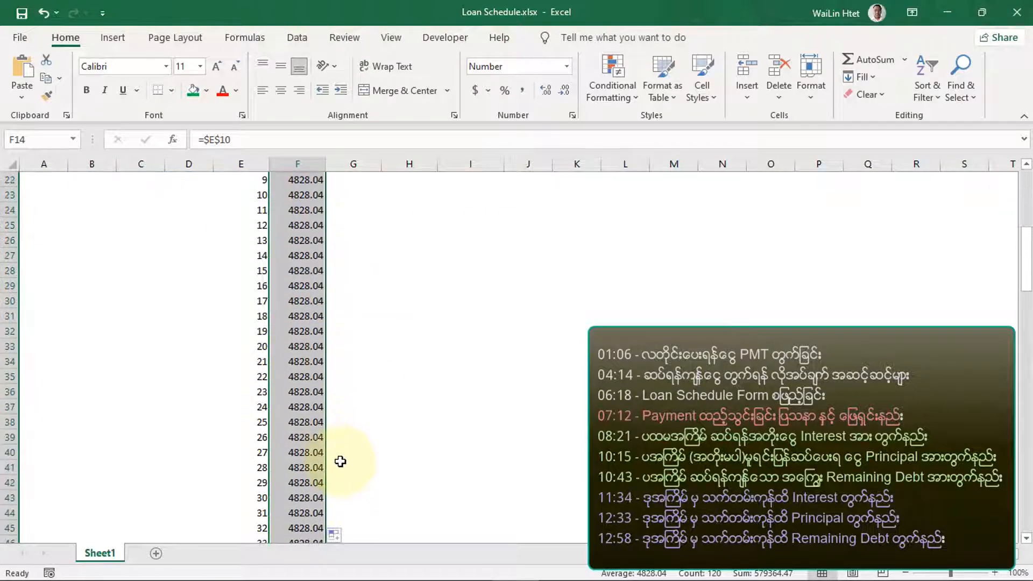
scroll(340, 461, down, 20)
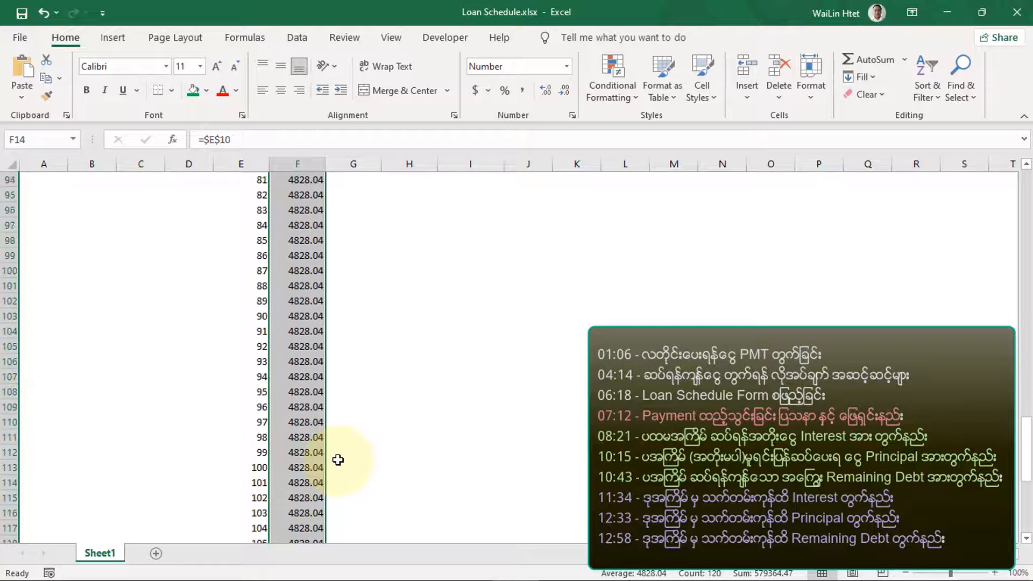
scroll(337, 458, down, 9)
scroll(344, 344, up, 4)
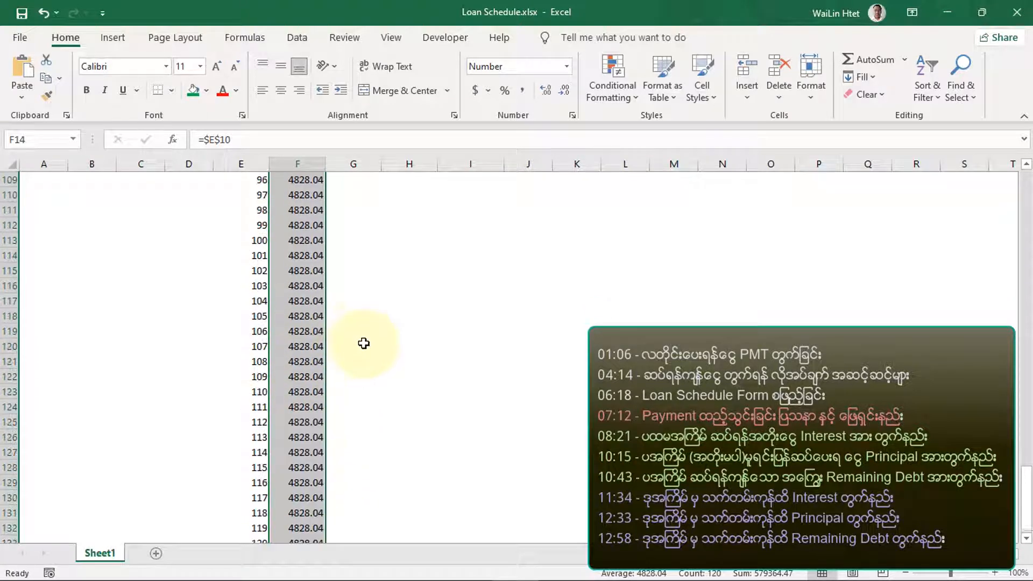
scroll(364, 343, up, 20)
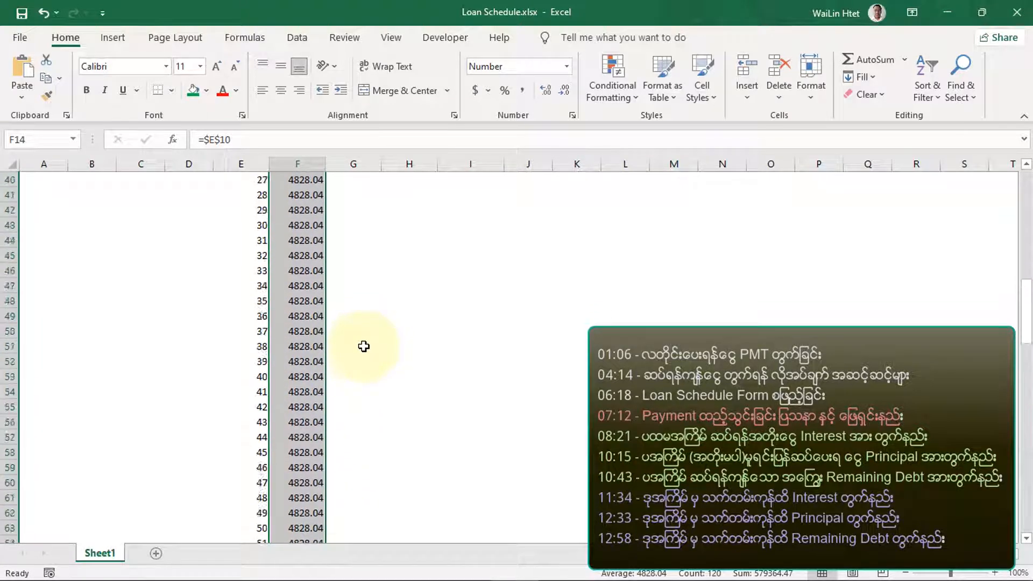
scroll(363, 346, up, 12)
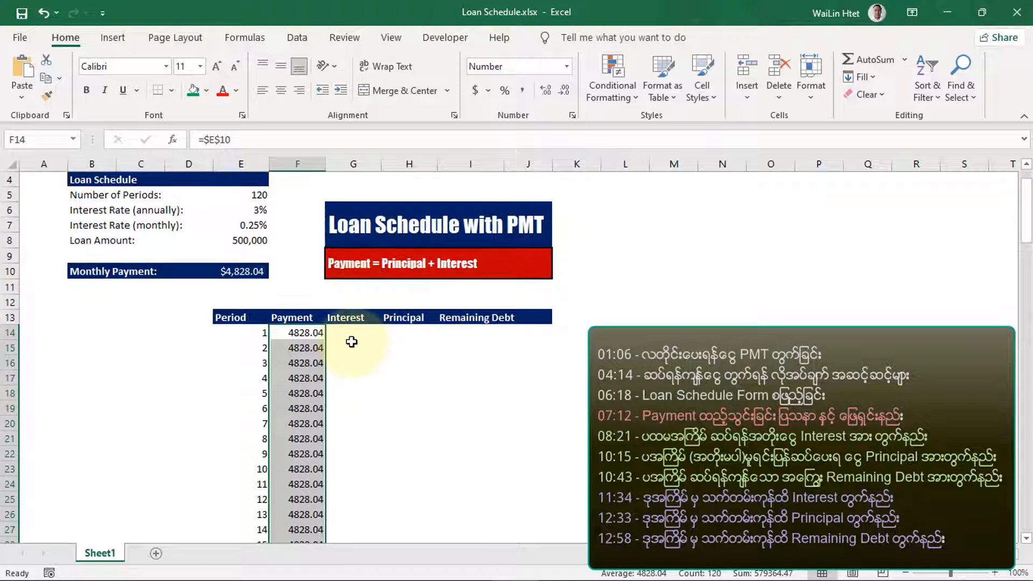
Calculate the first period's interest in G14 with the formula =E8*$E$7 and review its cell references.
click(350, 340)
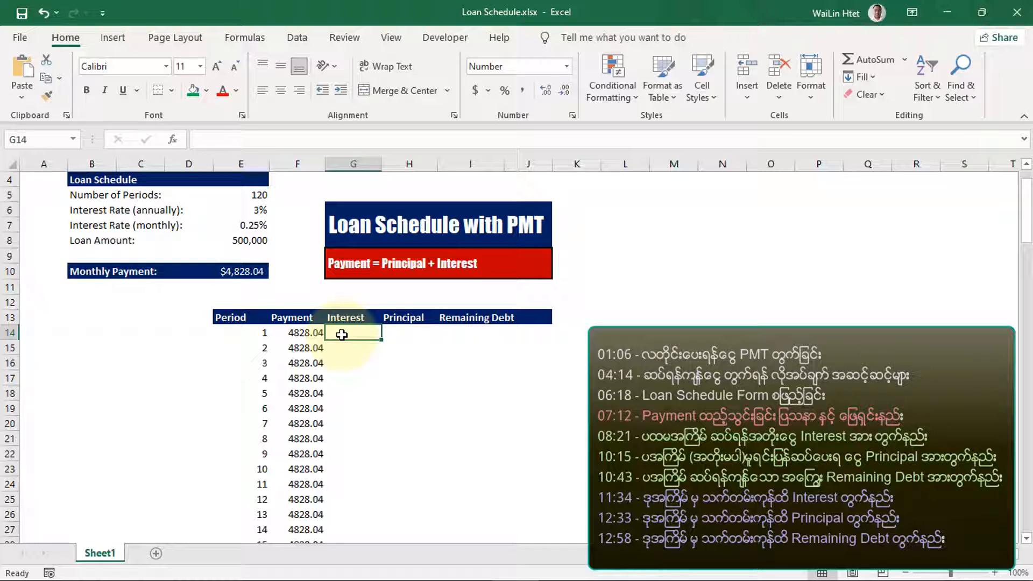
click(243, 243)
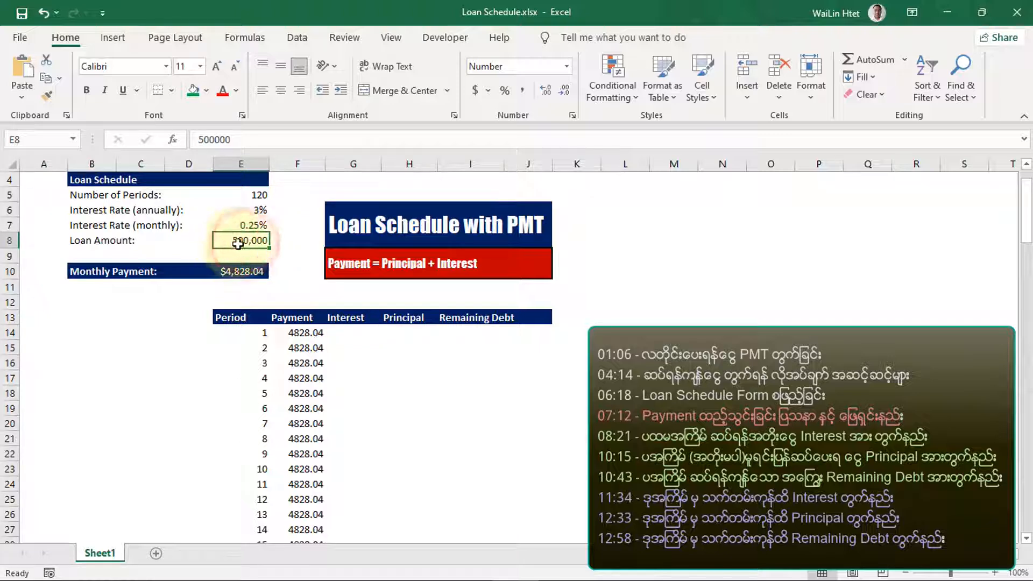
click(345, 334)
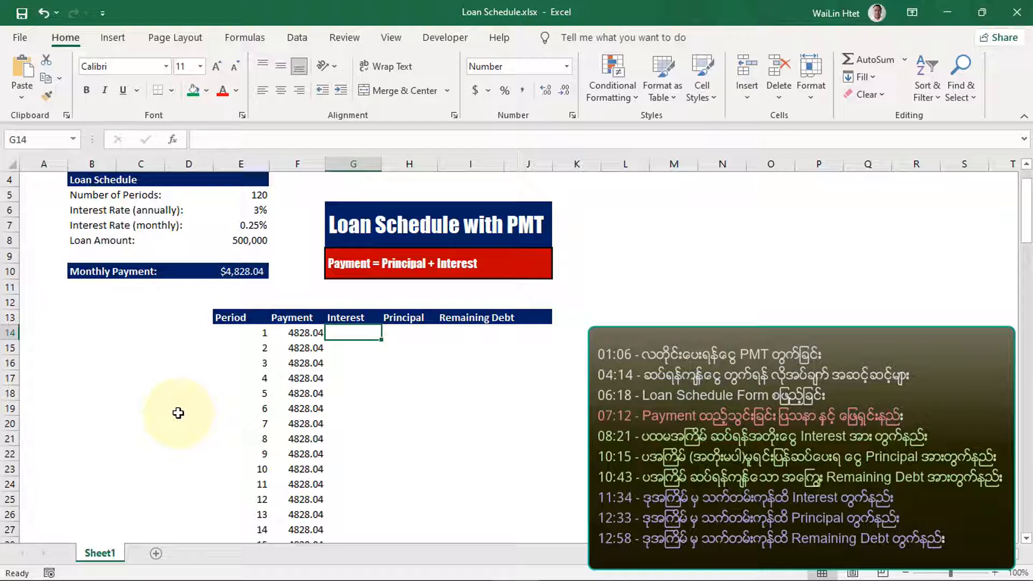
text(=)
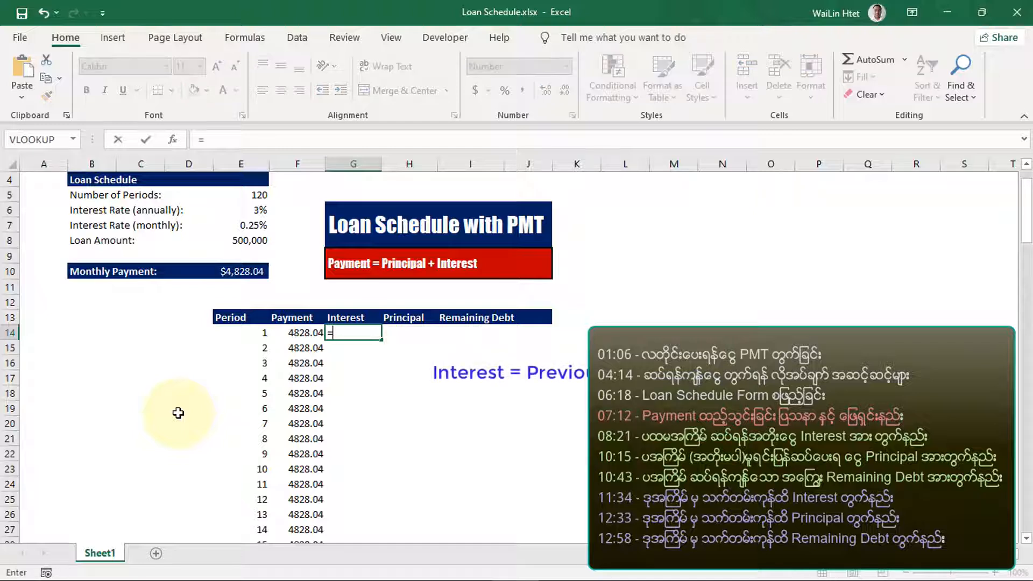
key(Up)
key(Up)
key(Up)
key(Up)
key(Up)
key(Up)
key(Left)
key(Left)
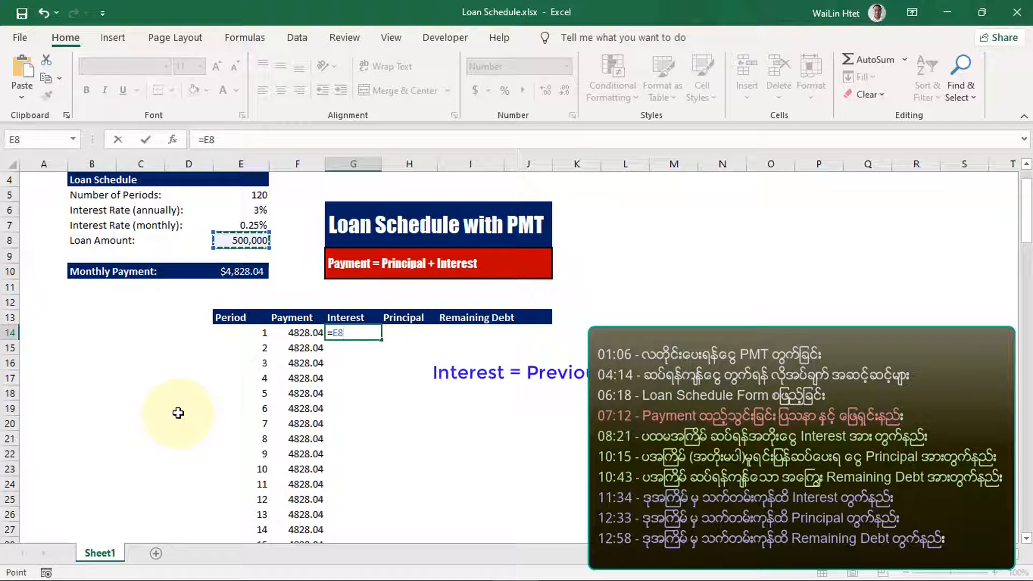
text(*)
key(Up)
key(Up)
key(Up)
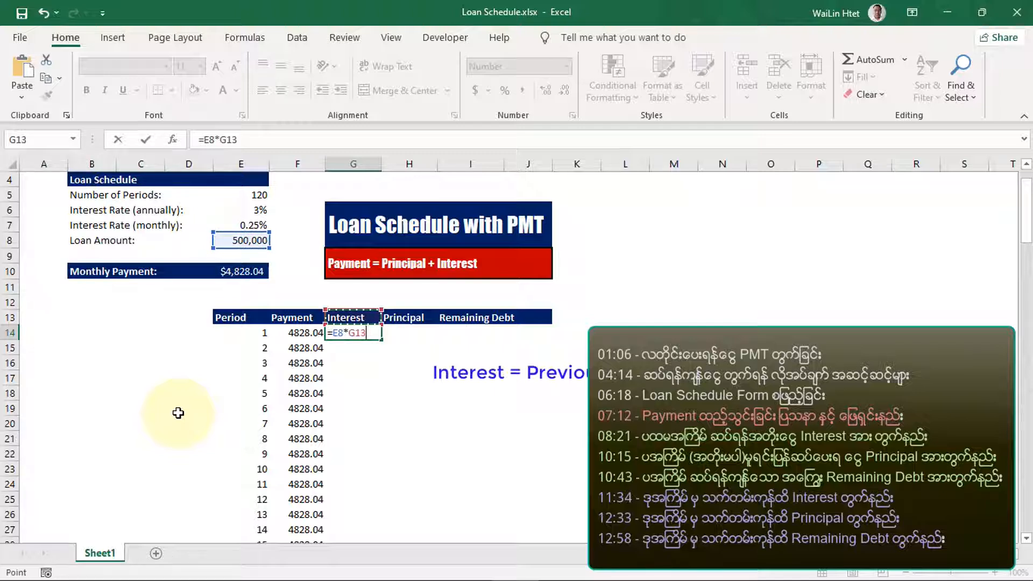
key(Left)
key(Left)
key(Up)
key(Up)
key(Up)
key(Up)
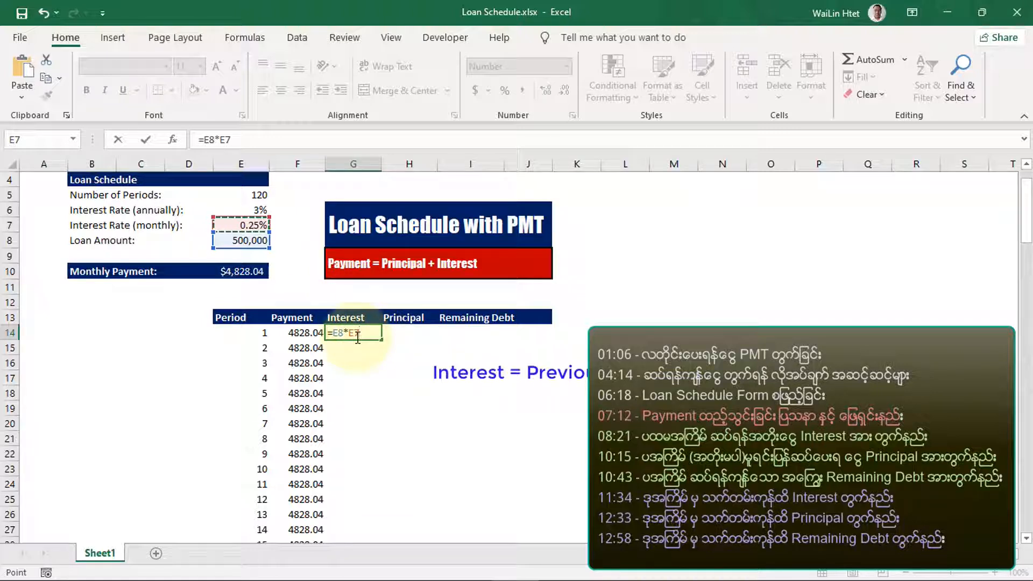
key(F4)
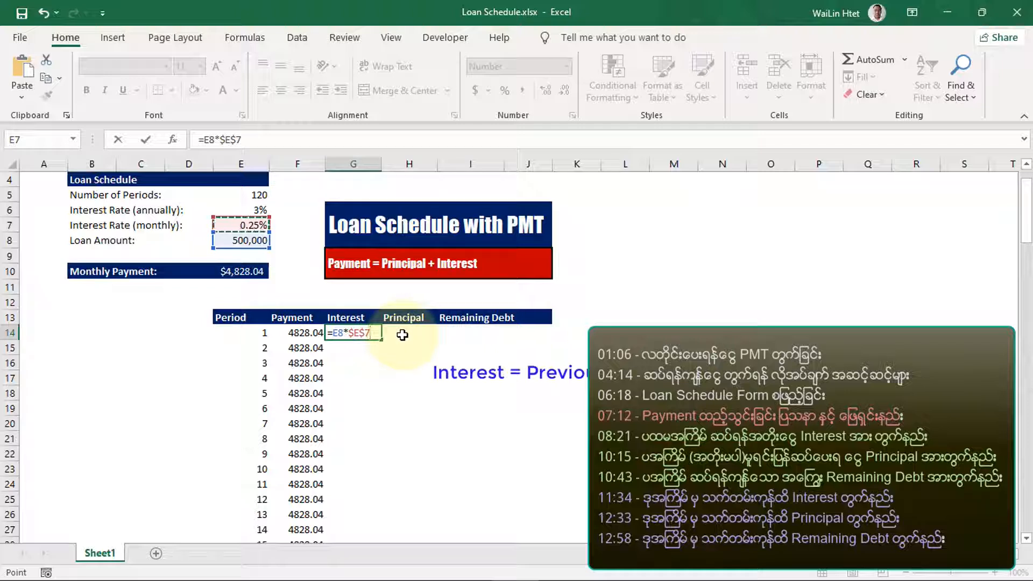
key(Return)
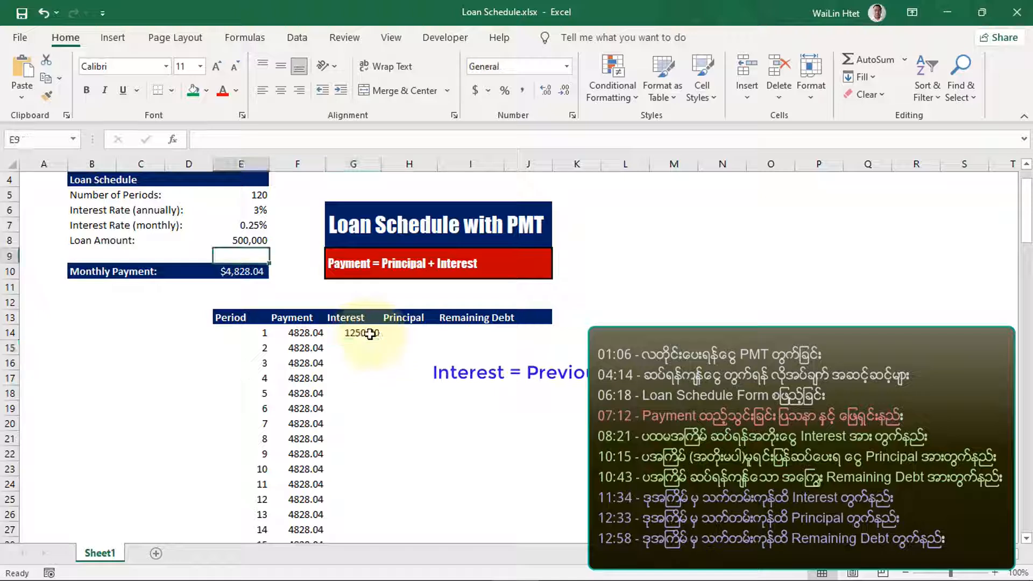
click(360, 333)
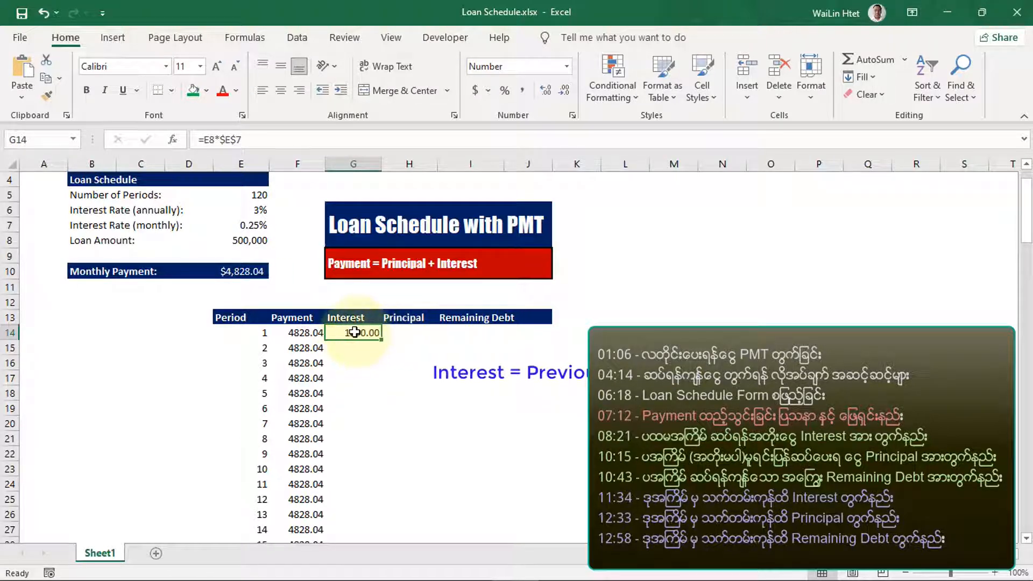
double_click(355, 332)
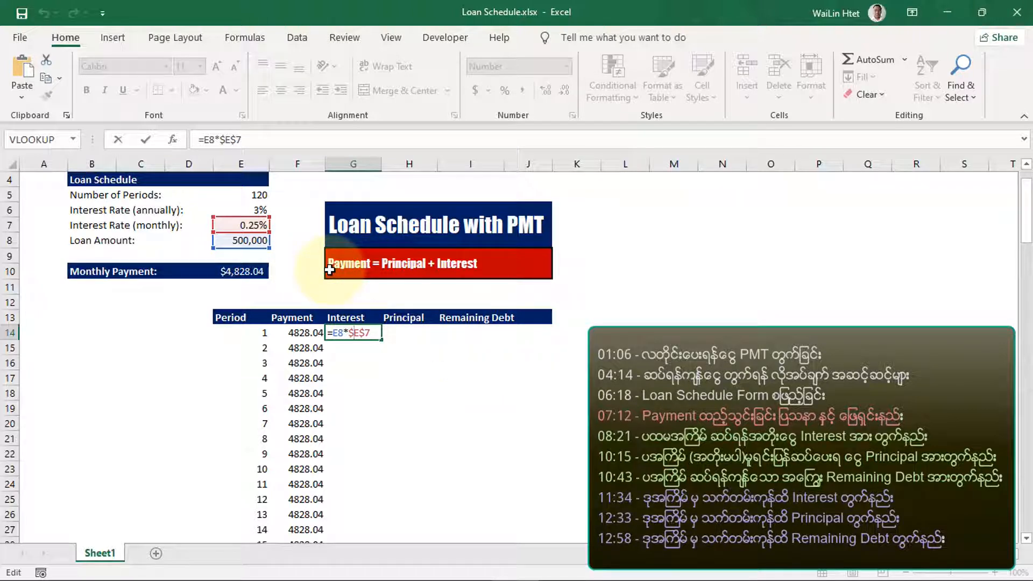
key(Return)
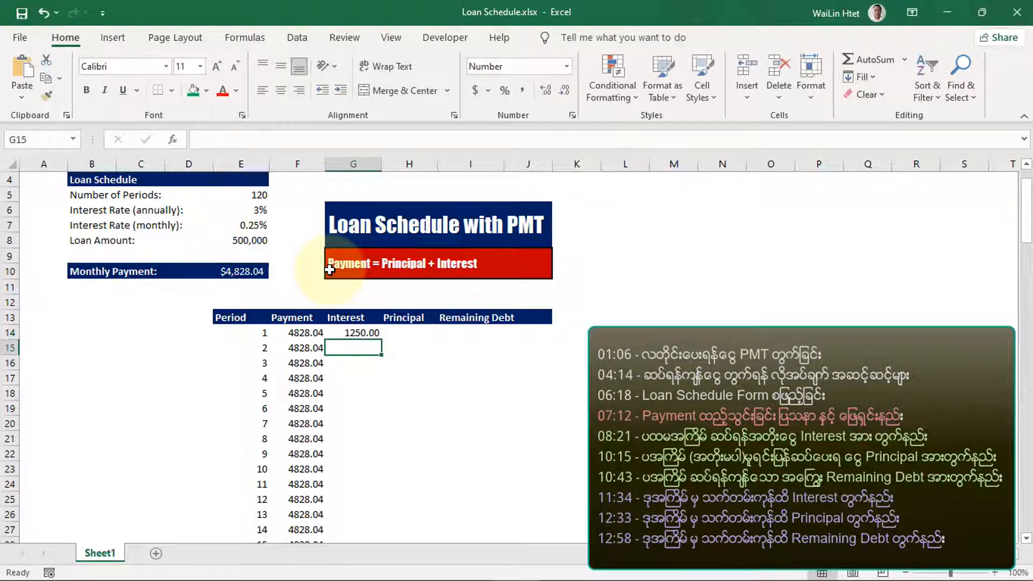
Calculate the first period's principal in H14 as payment minus interest with the formula =F14-G14.
click(396, 334)
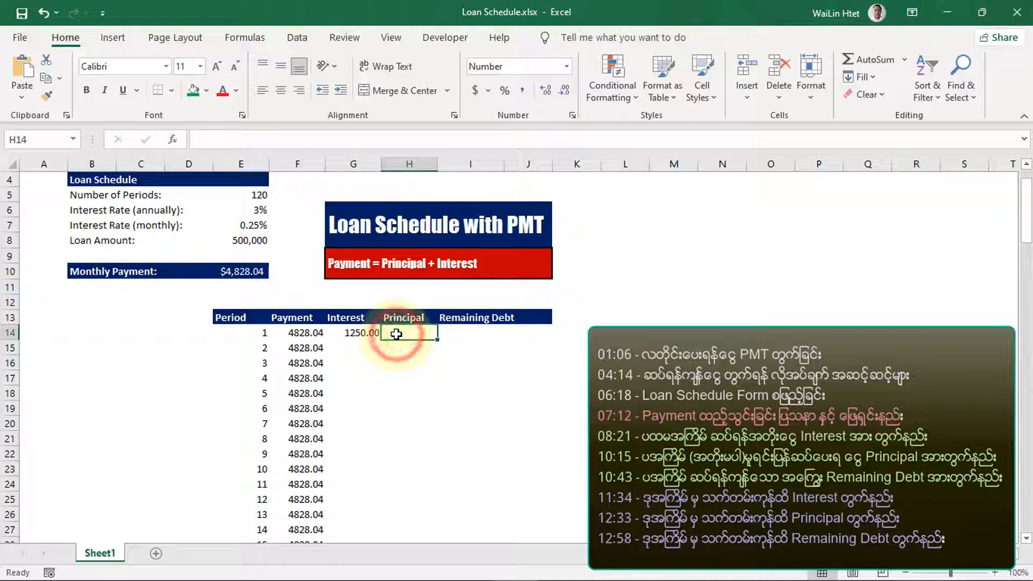
text(=)
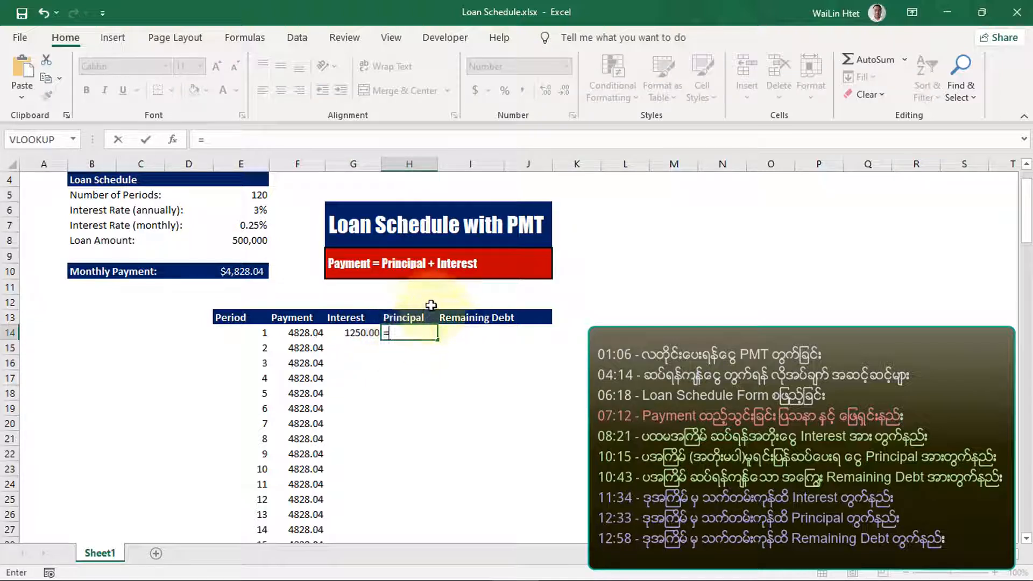
click(297, 333)
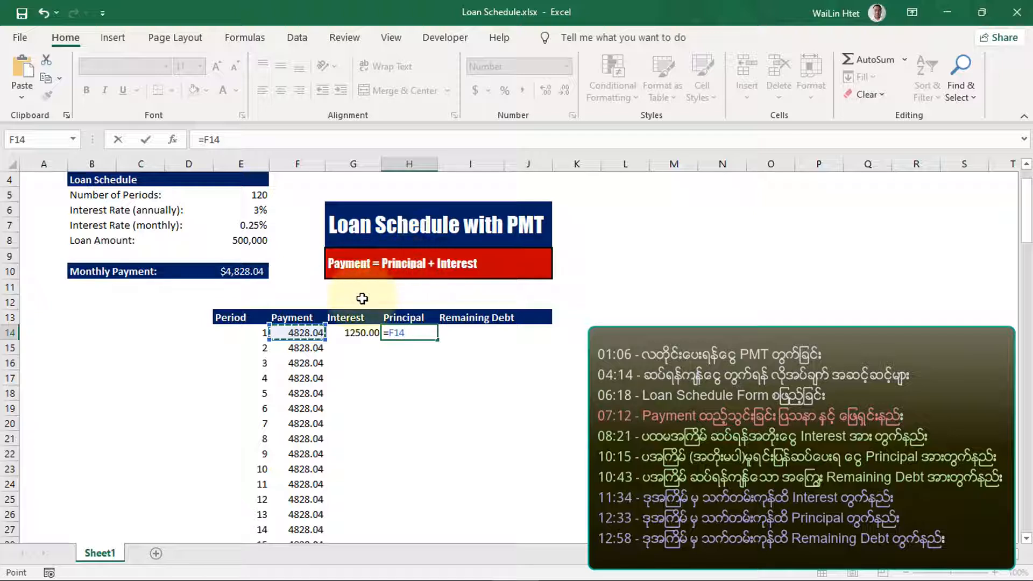
text(-)
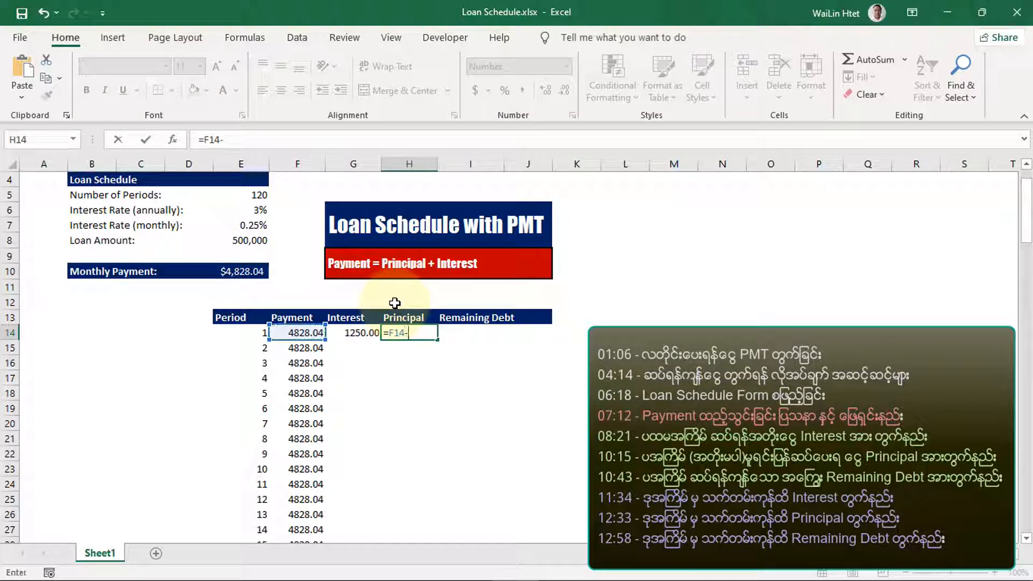
click(355, 332)
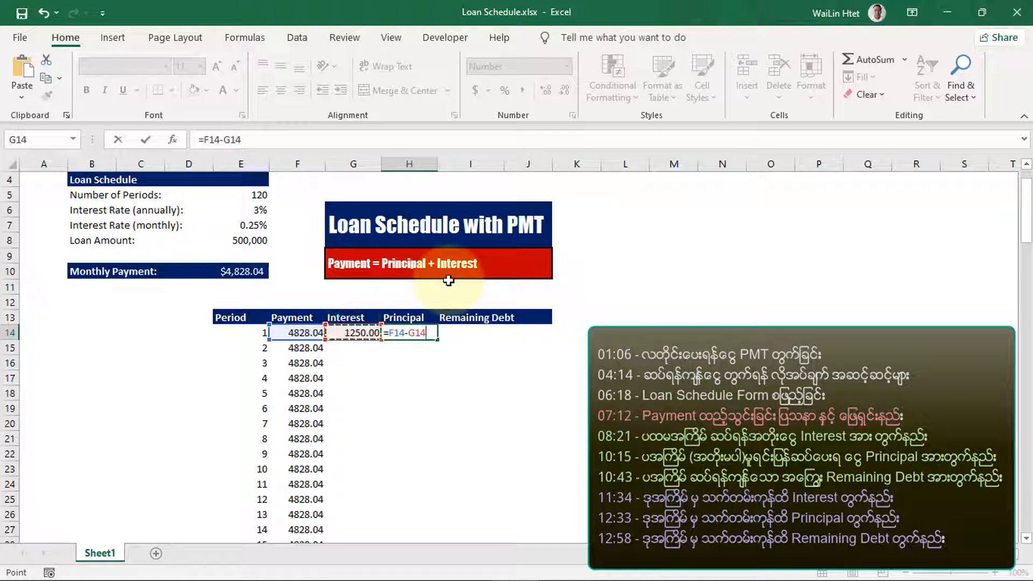
key(Return)
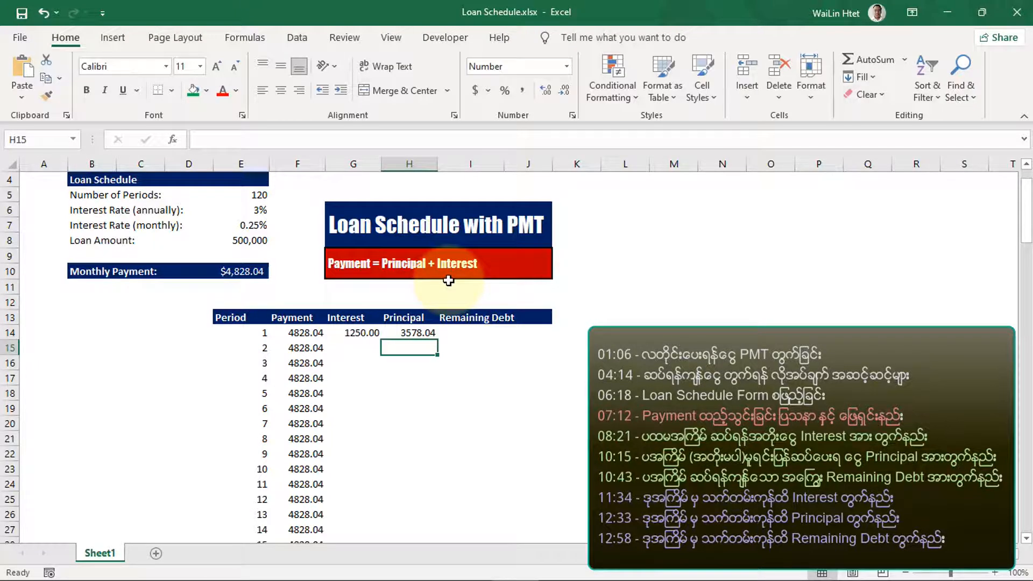
Calculate the first period's remaining debt in I14 with the formula =E8-H14 and review the results in G14:I14.
click(463, 332)
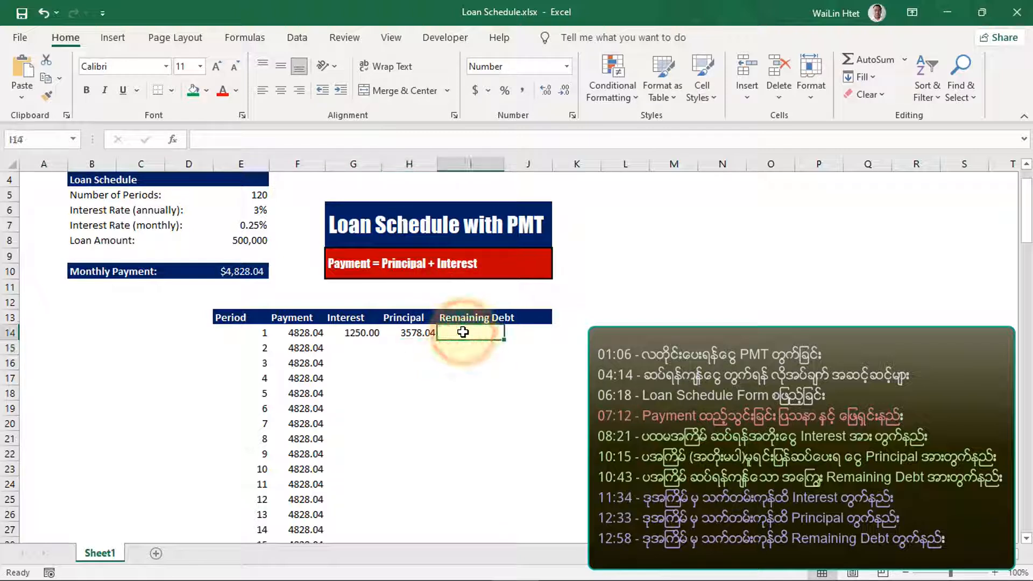
text(=)
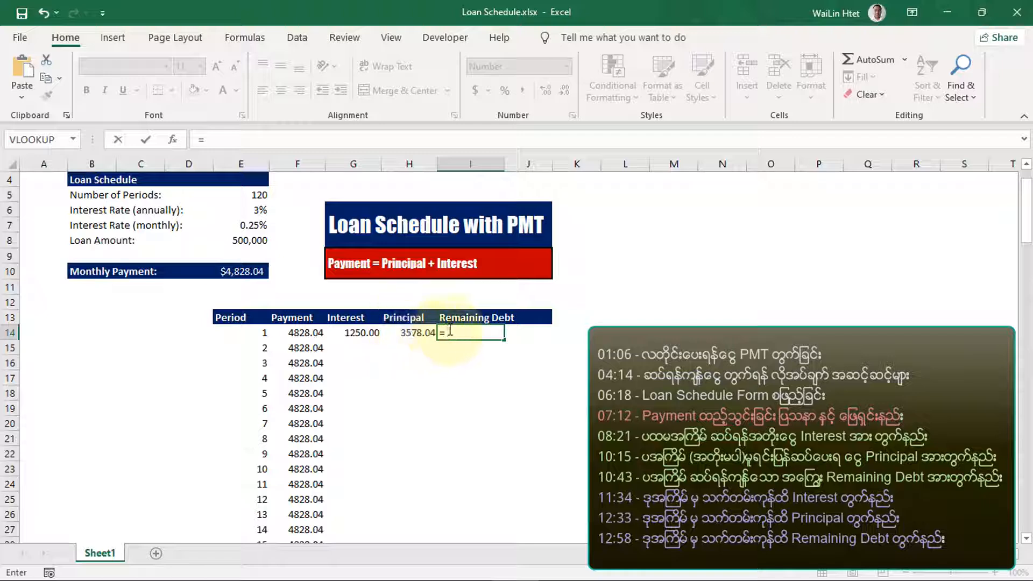
key(Up)
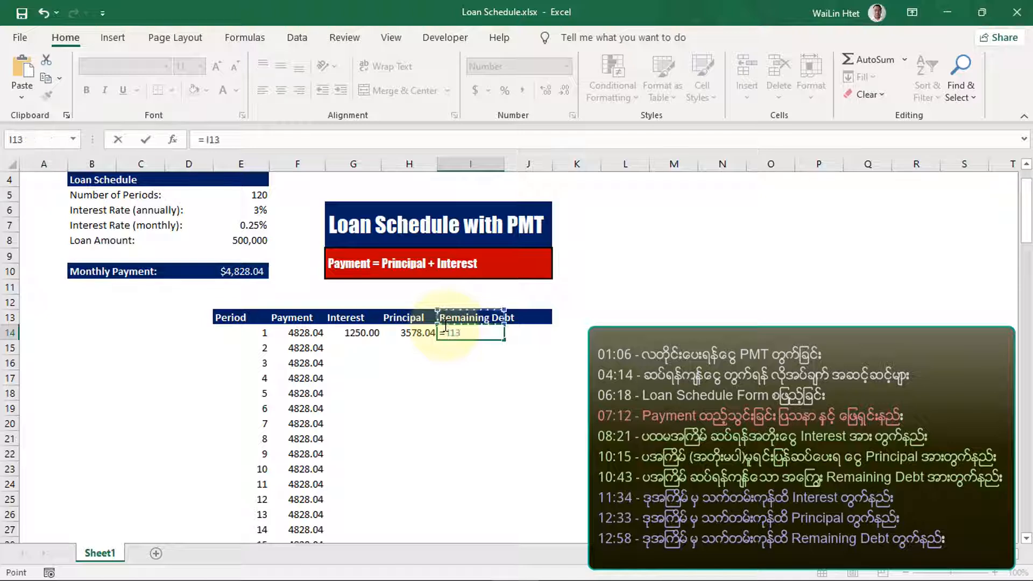
key(Up)
key(Up)
key(Up)
key(Left)
key(Up)
key(Up)
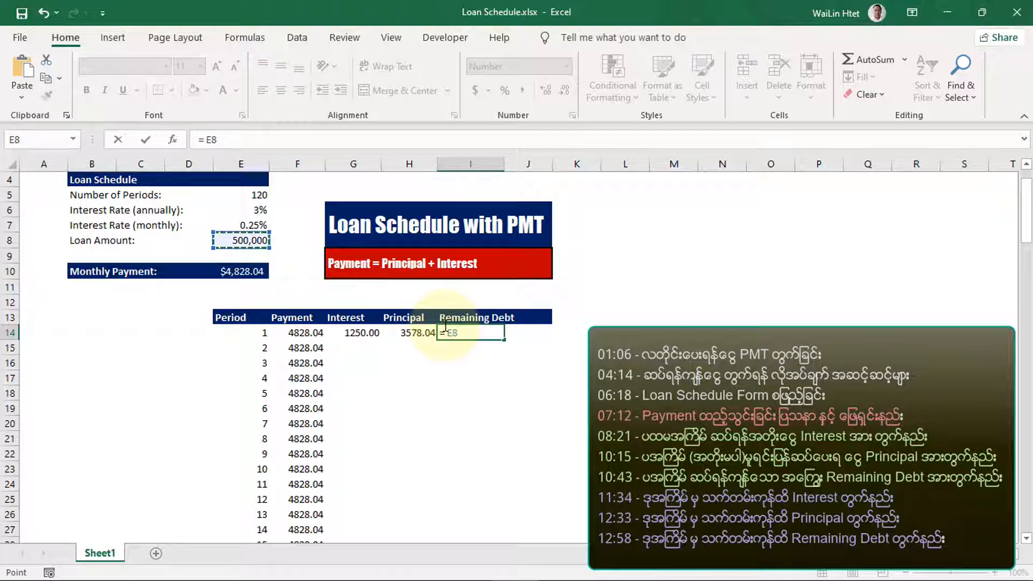
text(-)
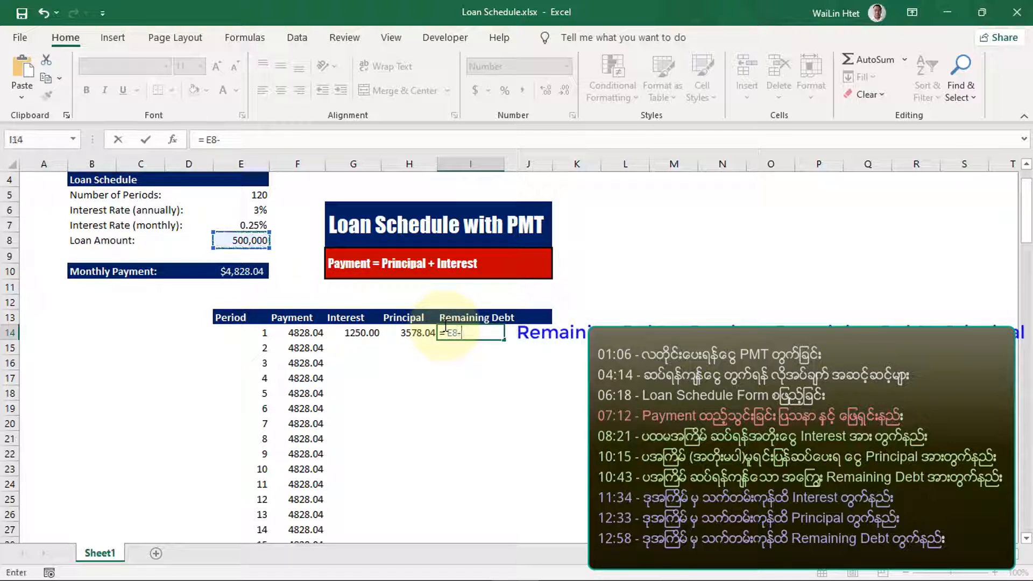
key(Left)
key(Left)
key(Right)
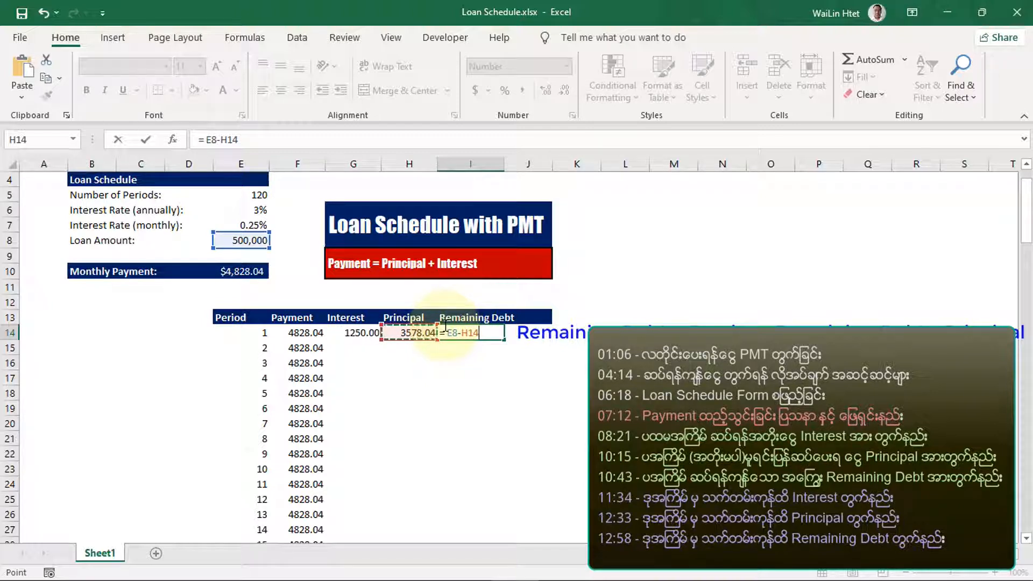
key(Return)
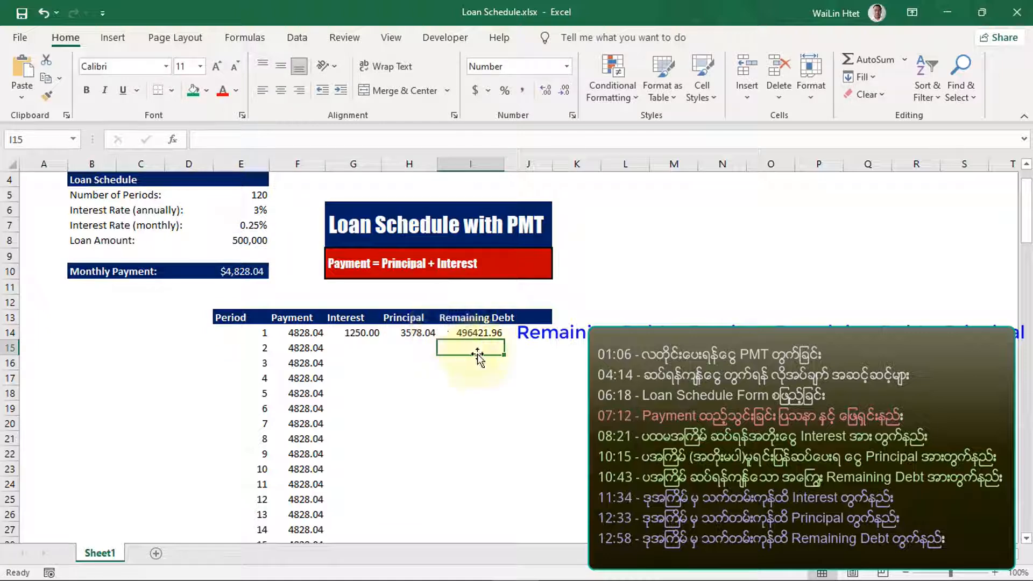
click(526, 378)
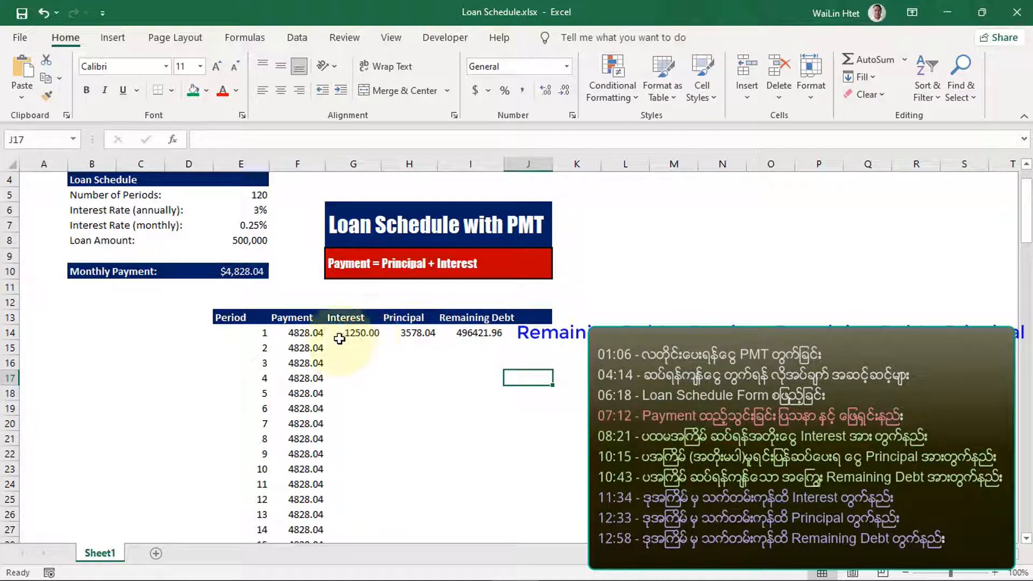
drag(339, 334, 471, 333)
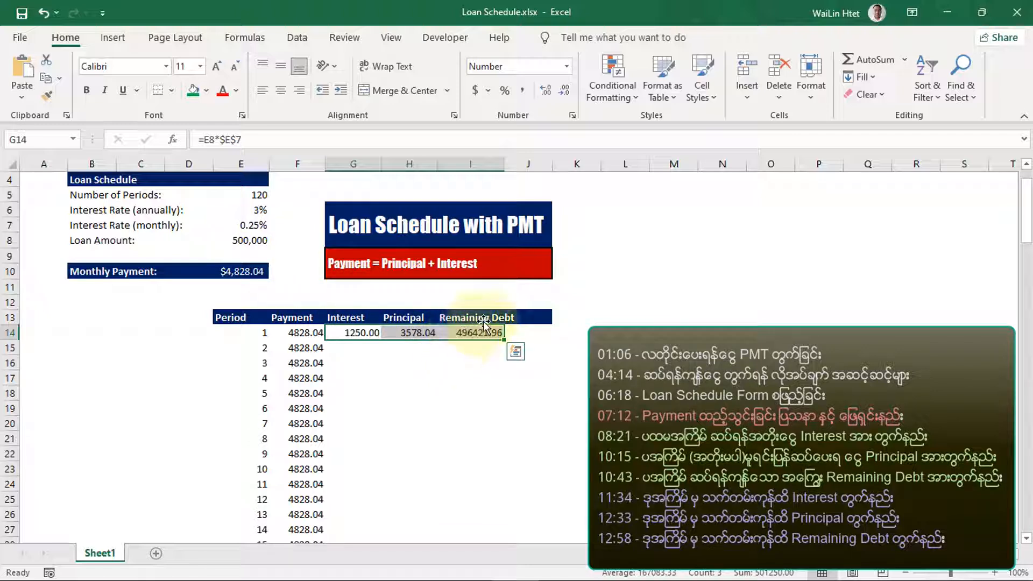
Calculate the second period's interest in G15 from the previous remaining debt and the fixed monthly rate with =I14*$E$7.
click(349, 351)
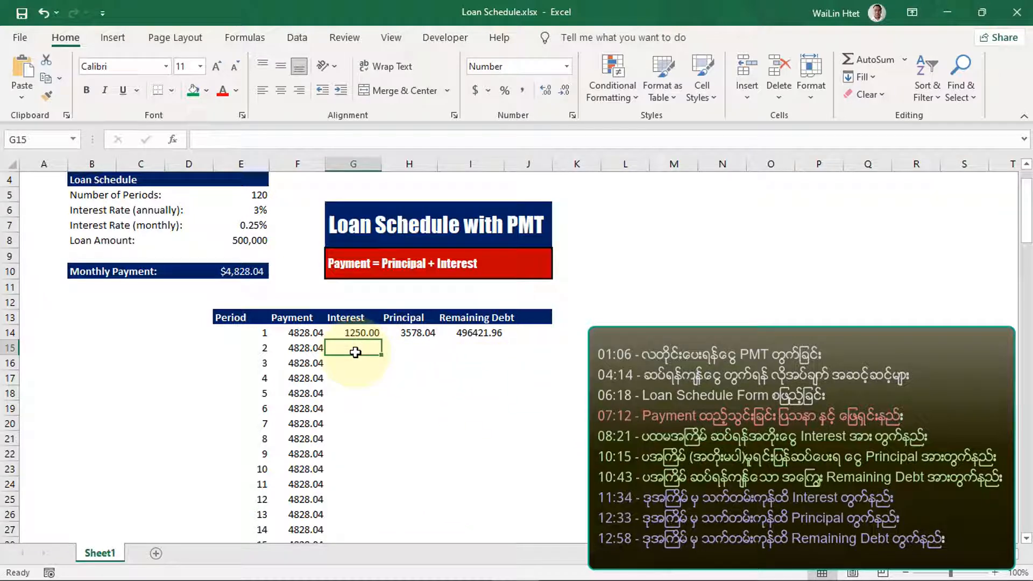
text(=)
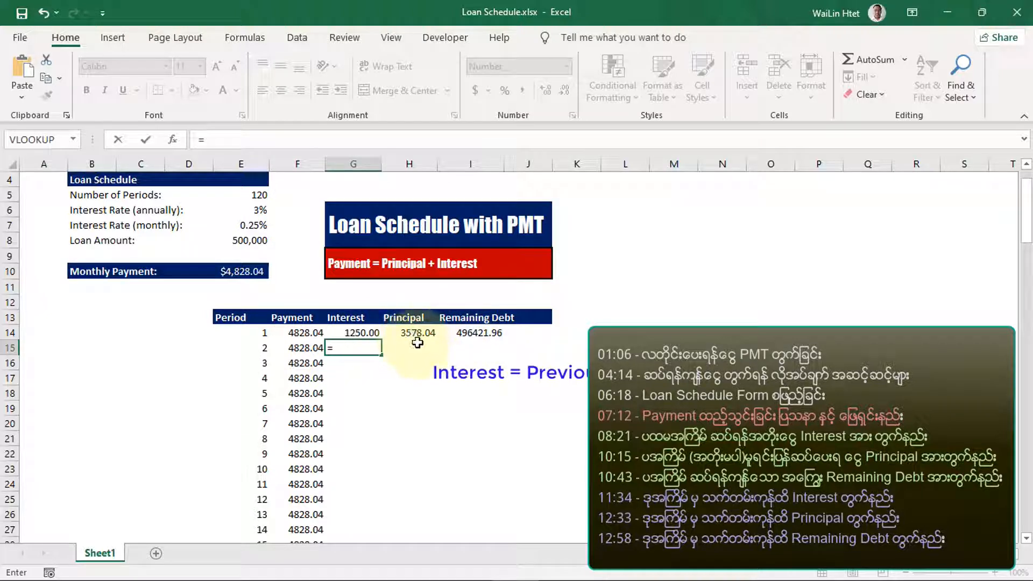
click(479, 333)
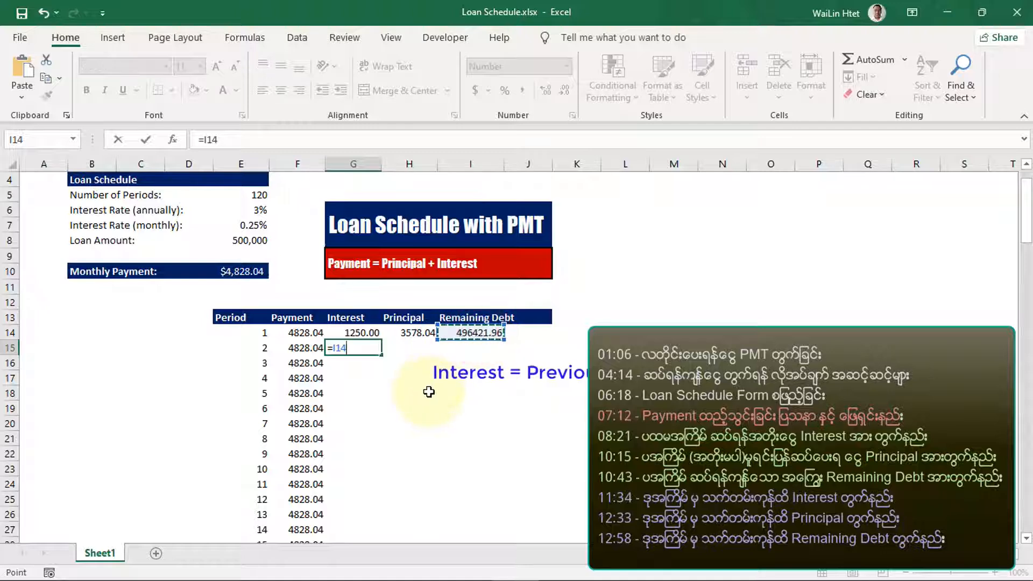
text(*)
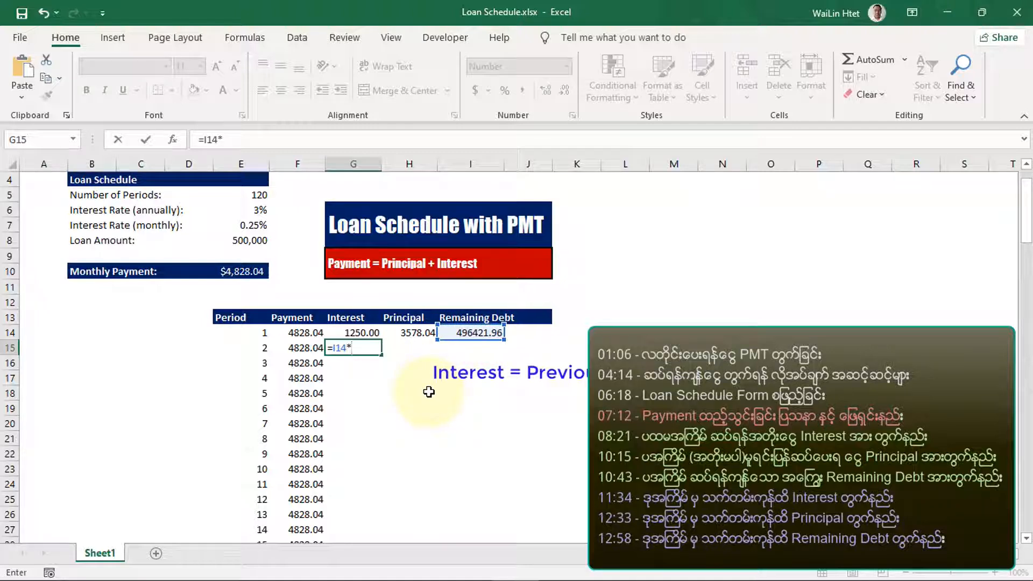
click(248, 226)
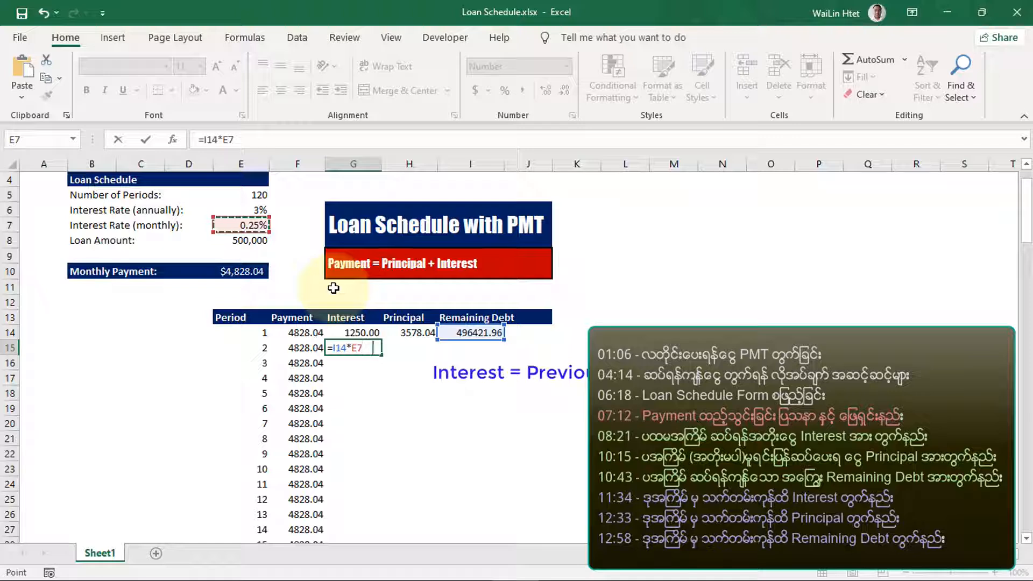
key(F4)
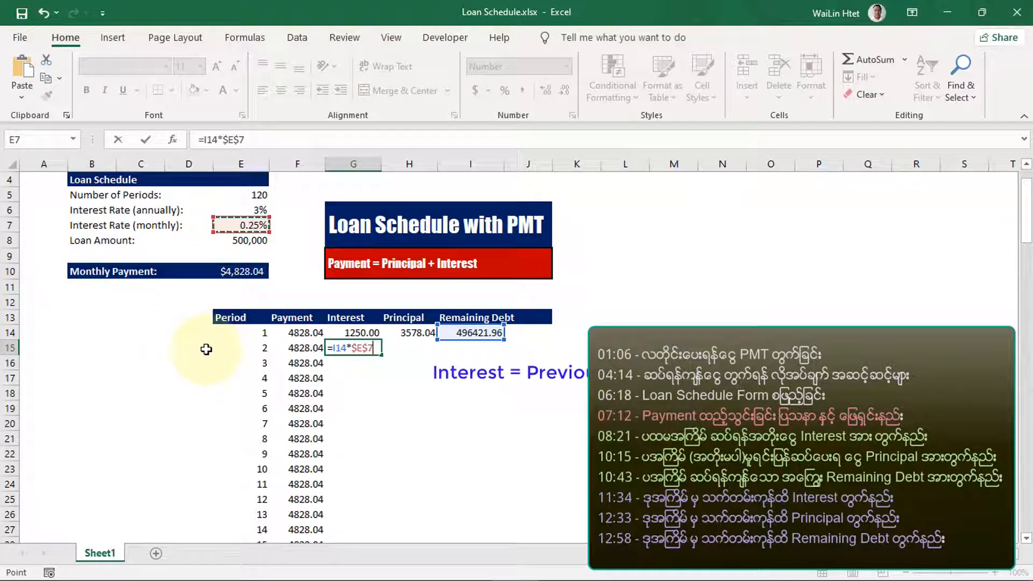
key(Return)
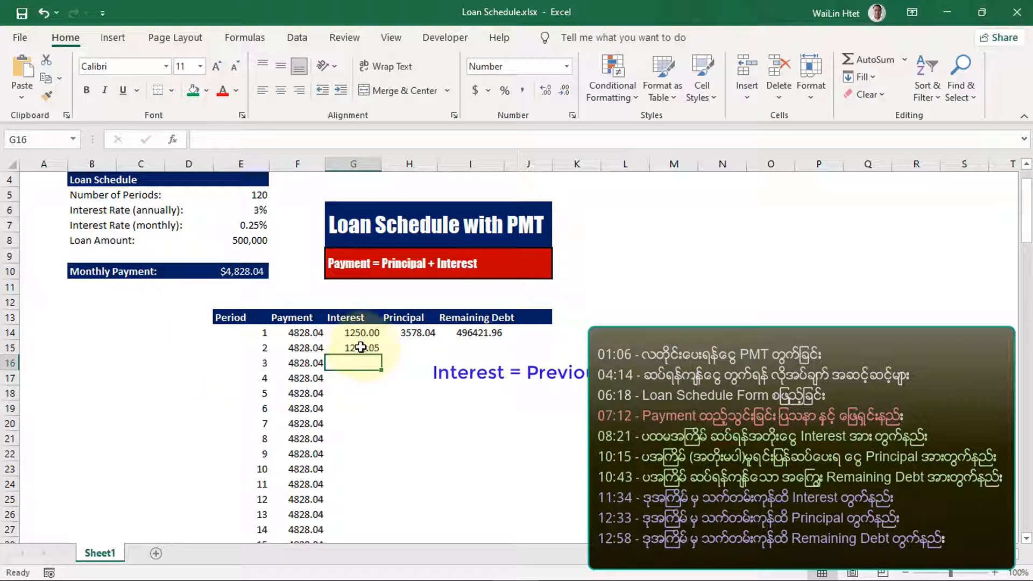
Calculate the second period's principal in H15 as payment minus interest with the formula =F15-G15.
click(409, 348)
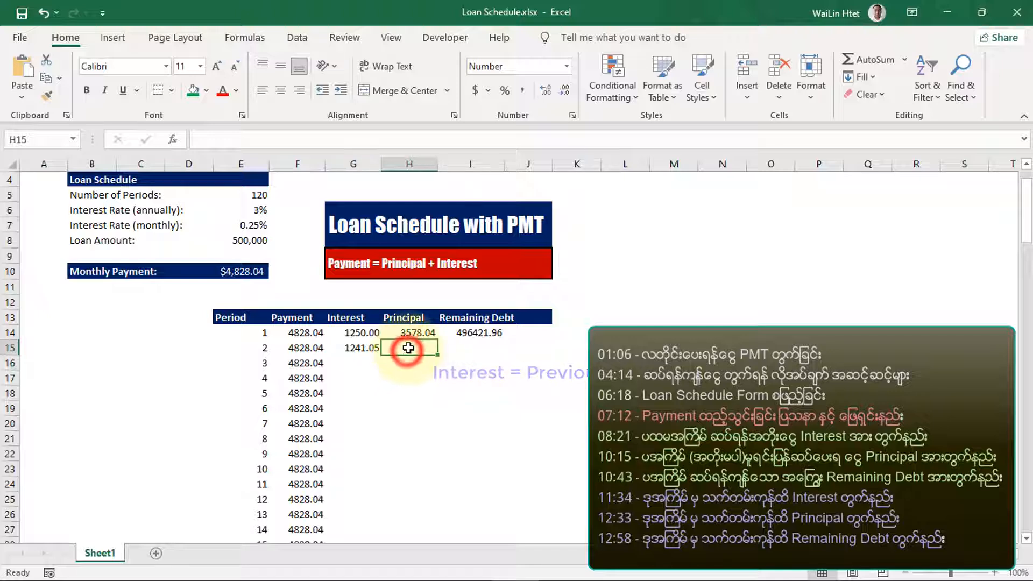
text(=)
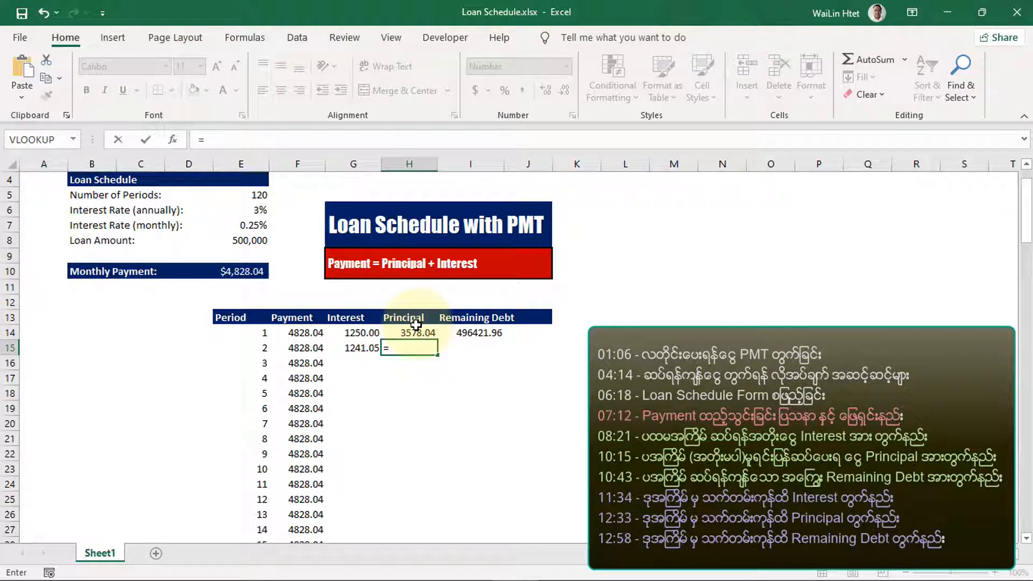
click(307, 347)
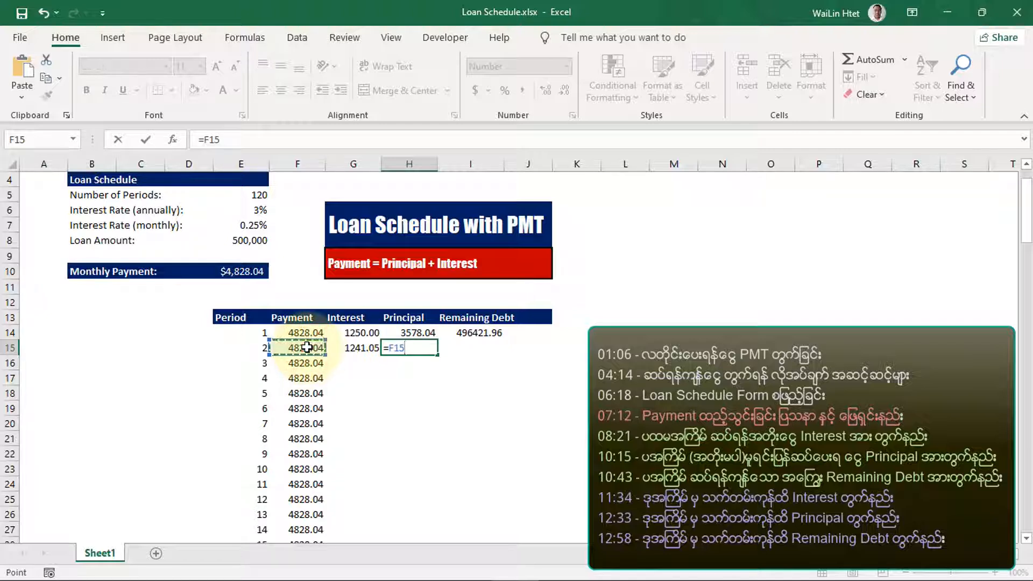
text(-)
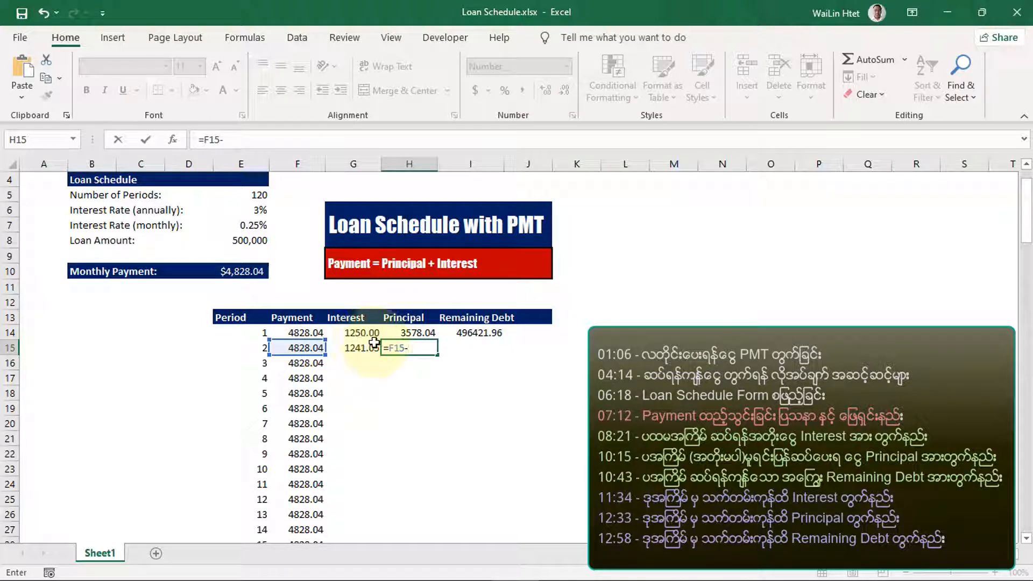
click(366, 349)
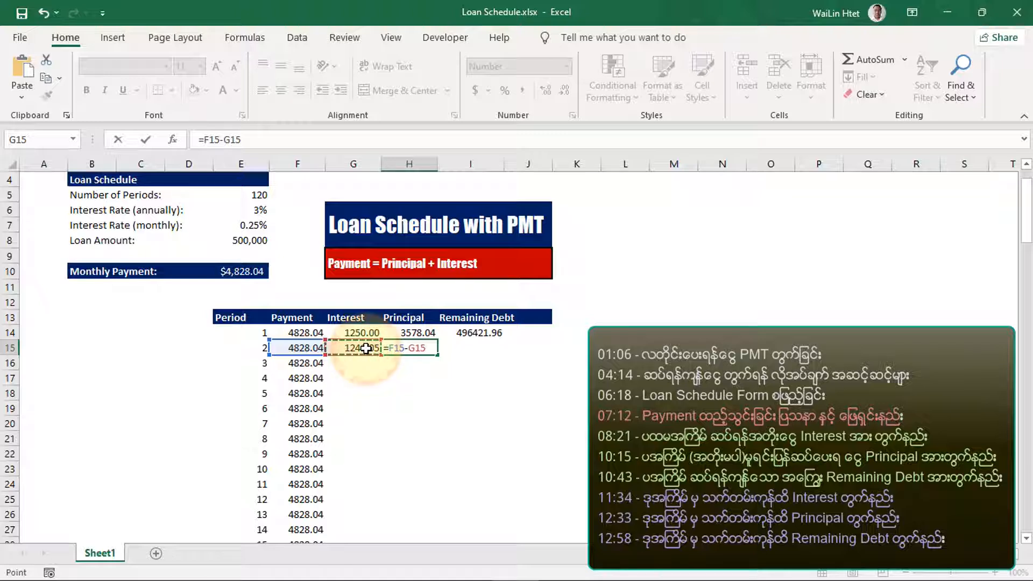
key(Return)
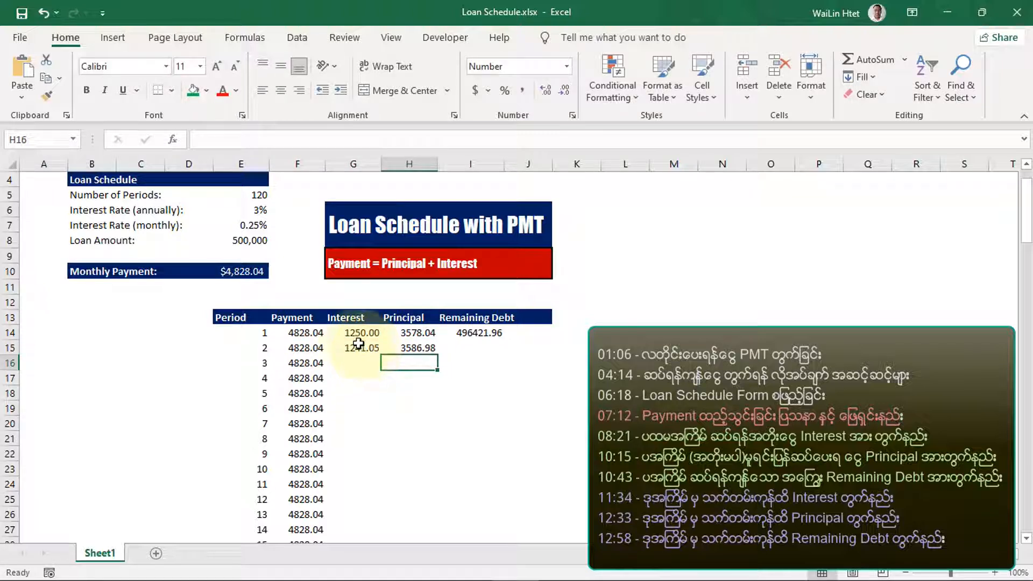
Calculate the second period's remaining debt in I15 from the previous remaining debt minus principal with the formula =I14-H15.
click(463, 348)
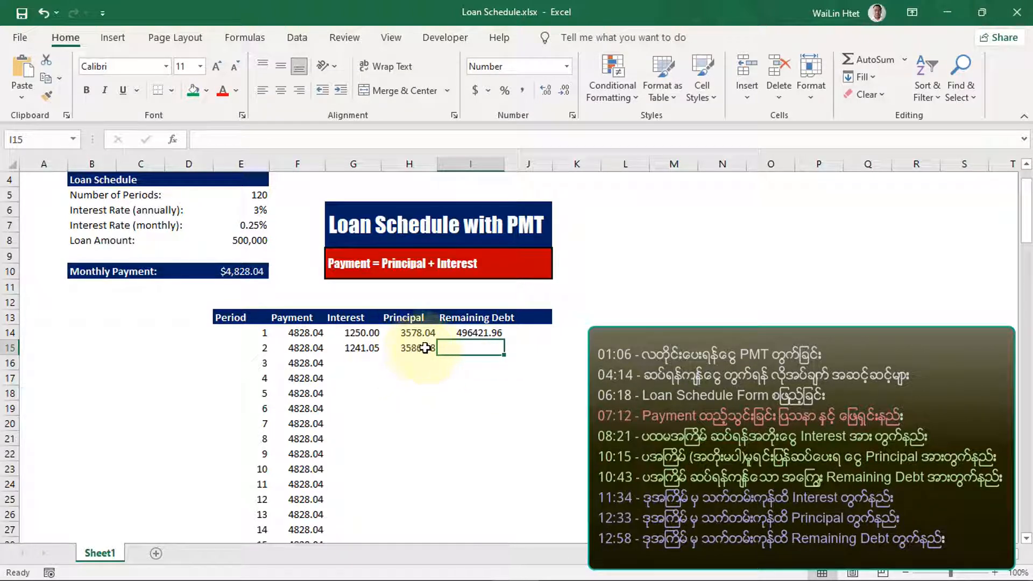
text(=)
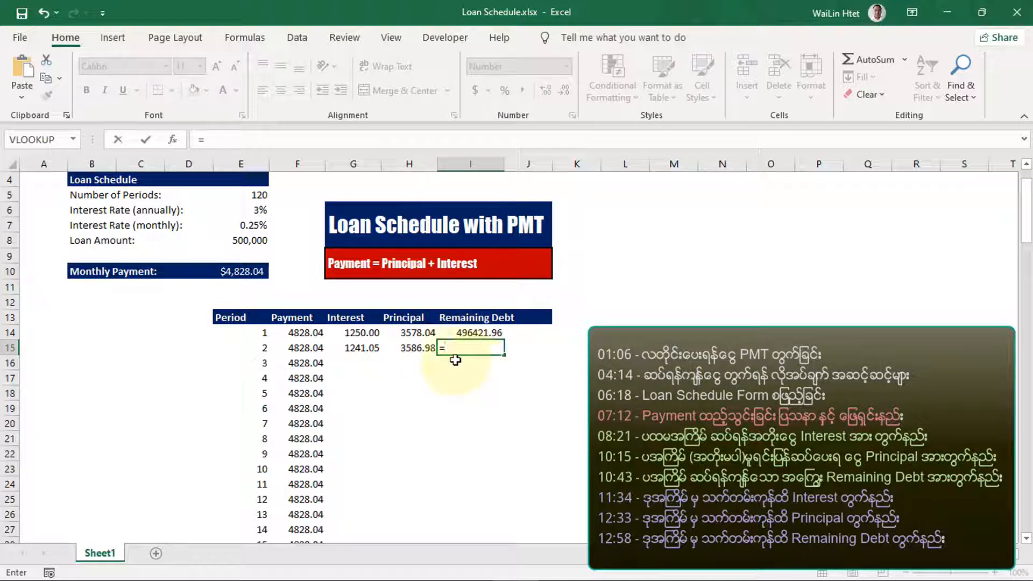
click(494, 330)
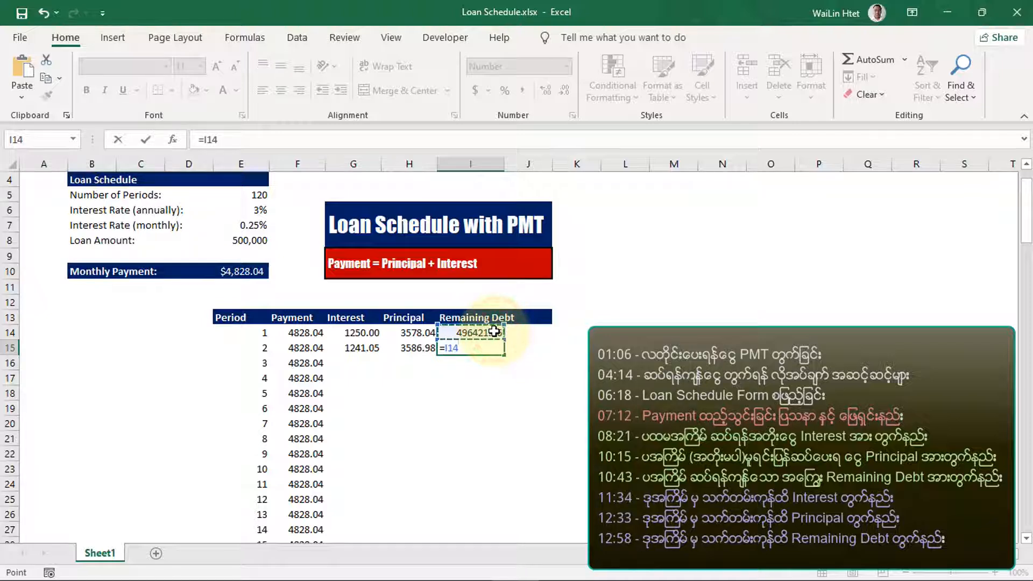
text(-)
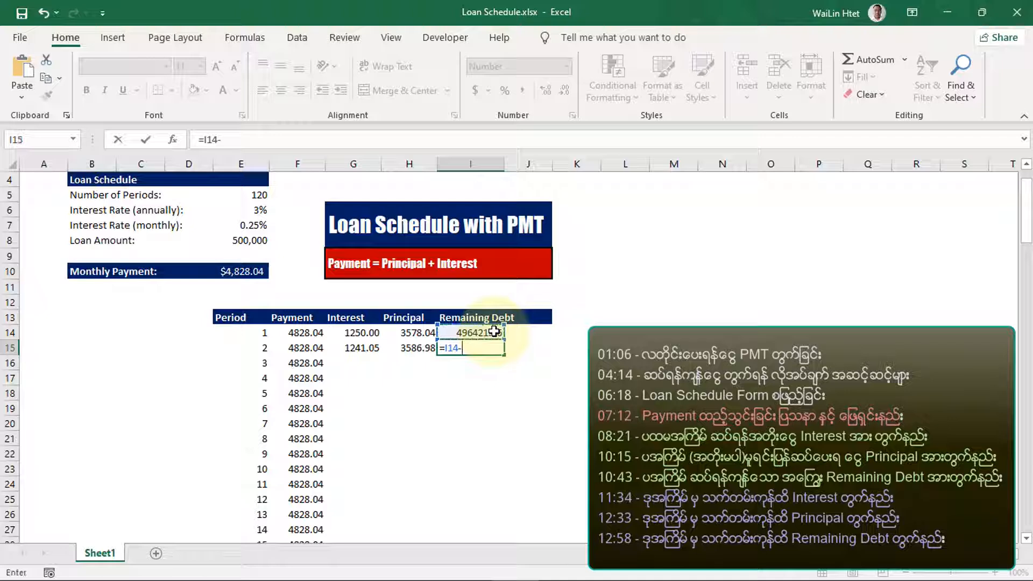
click(416, 348)
key(Return)
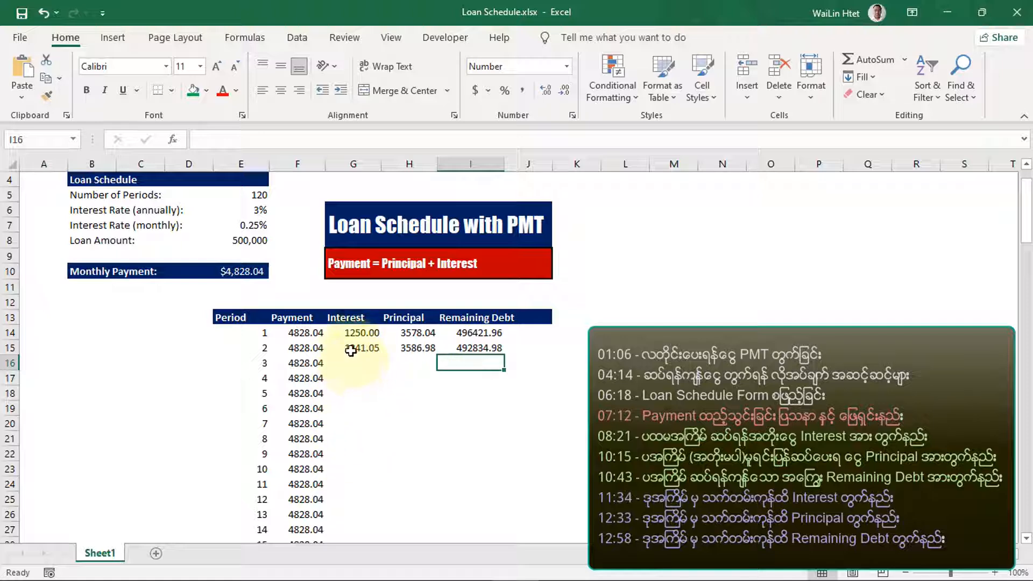
Review the second period's formulas and fill the interest, principal and remaining debt in G15:I15 down through period 120 in row 133.
drag(350, 351, 481, 349)
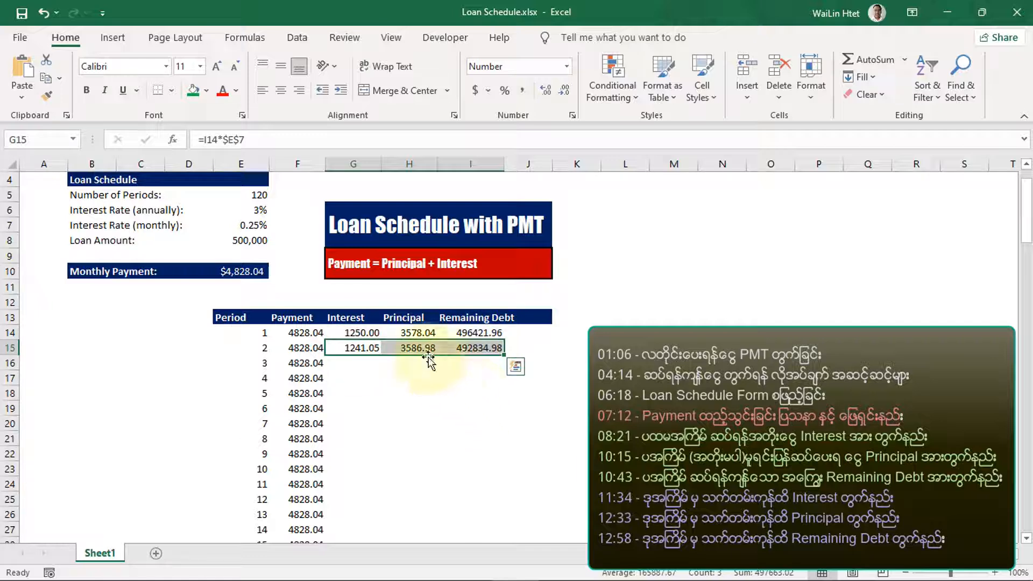
click(409, 379)
click(351, 348)
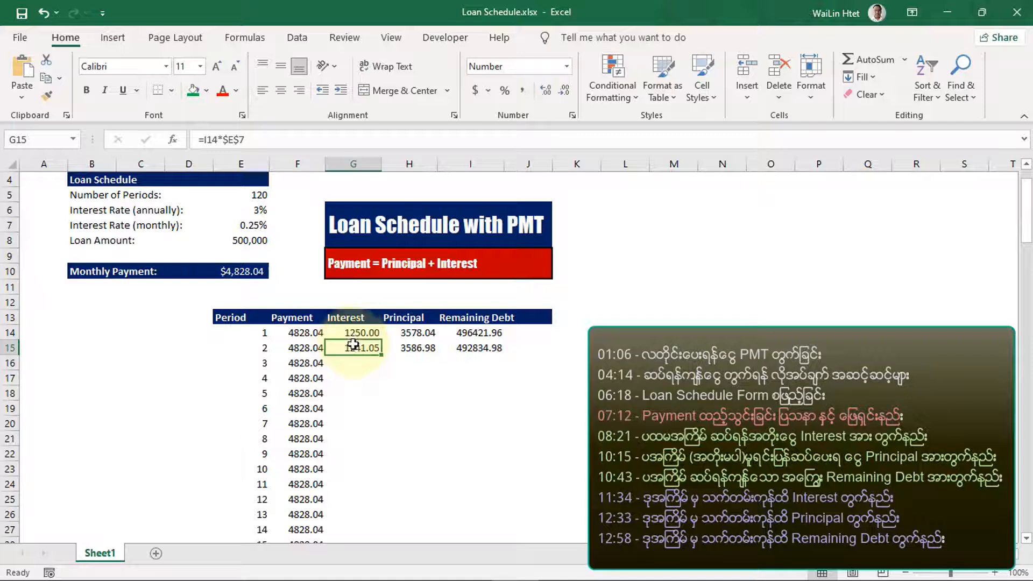
double_click(354, 347)
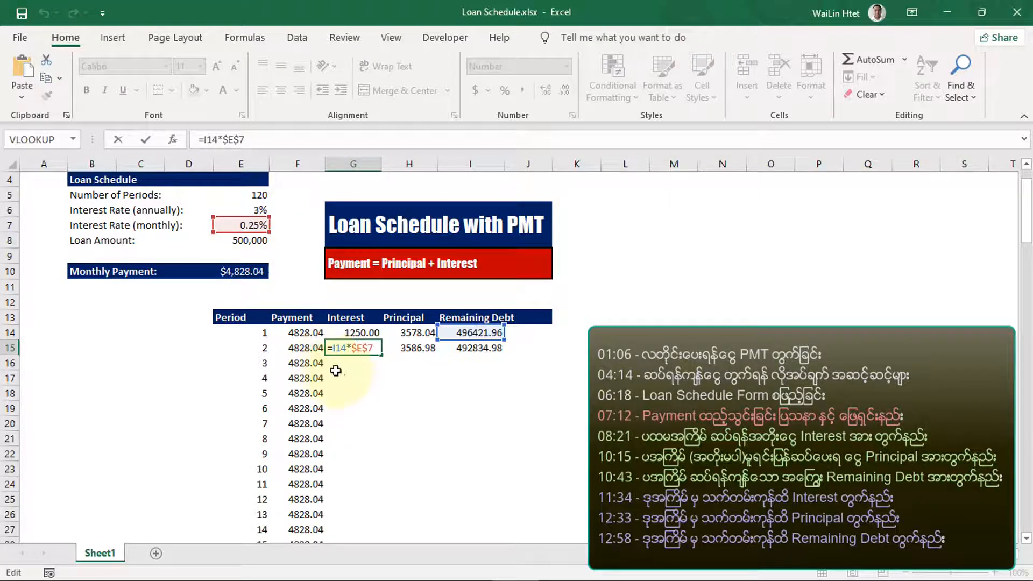
key(Return)
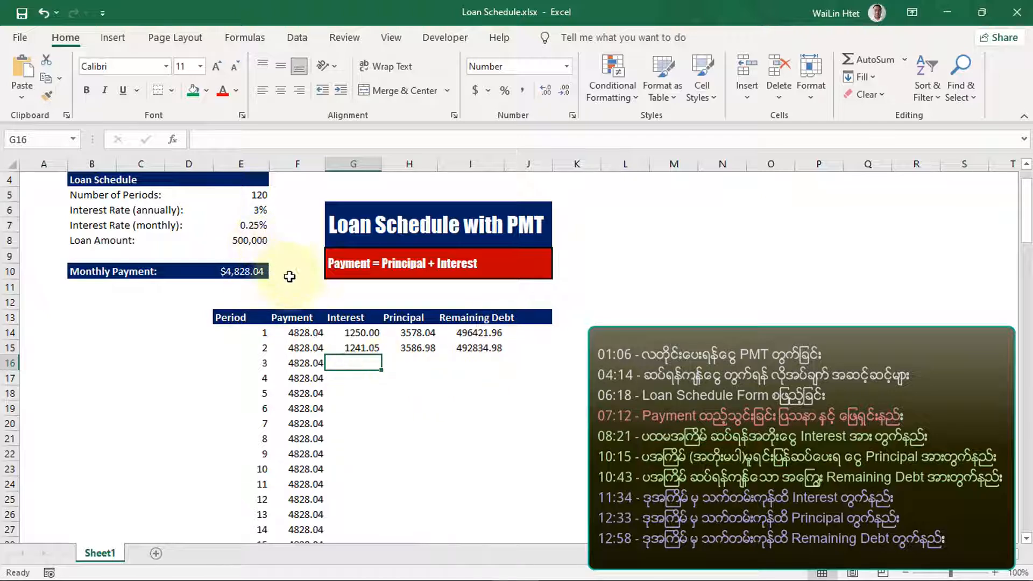
click(424, 349)
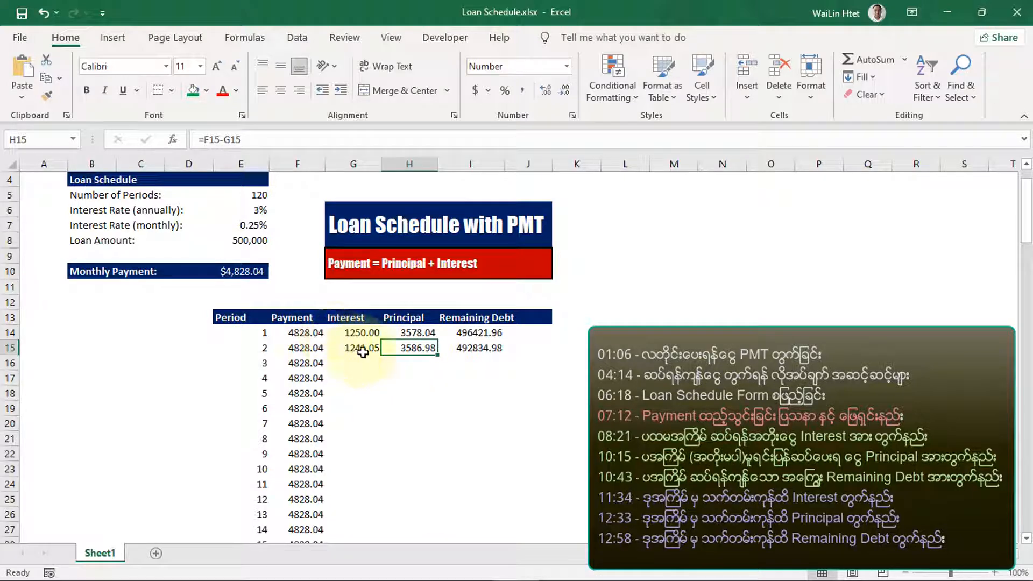
drag(350, 349, 501, 354)
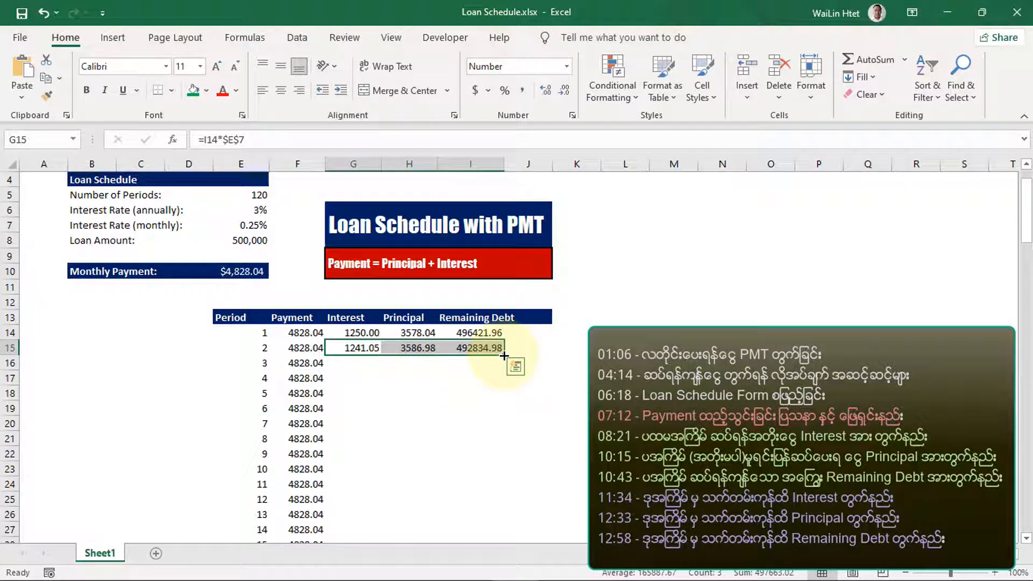
double_click(504, 356)
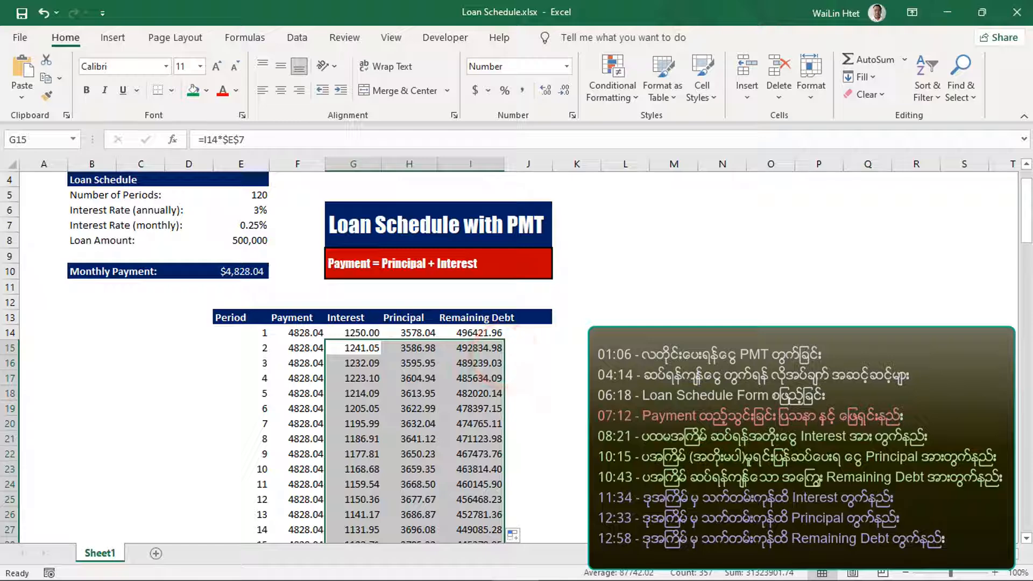
Examine the filled schedule down to period 120 and check the final remaining debt in I133.
scroll(563, 369, down, 8)
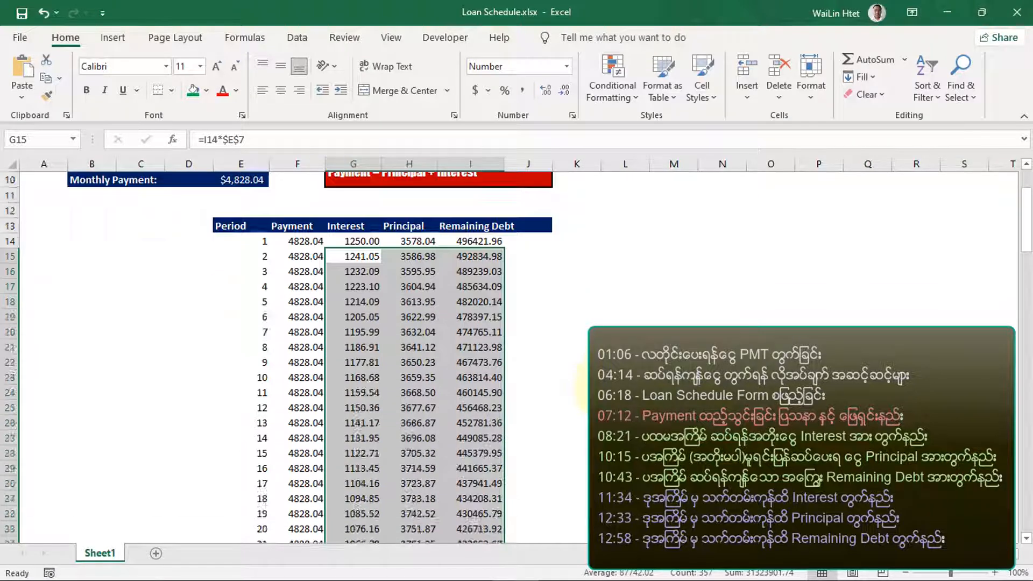
scroll(585, 376, down, 11)
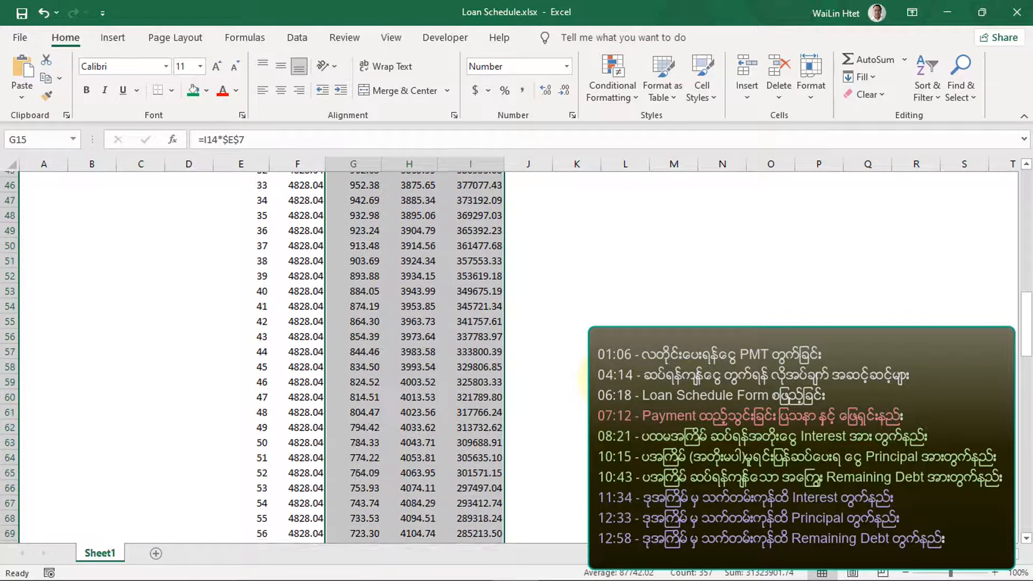
scroll(585, 376, down, 18)
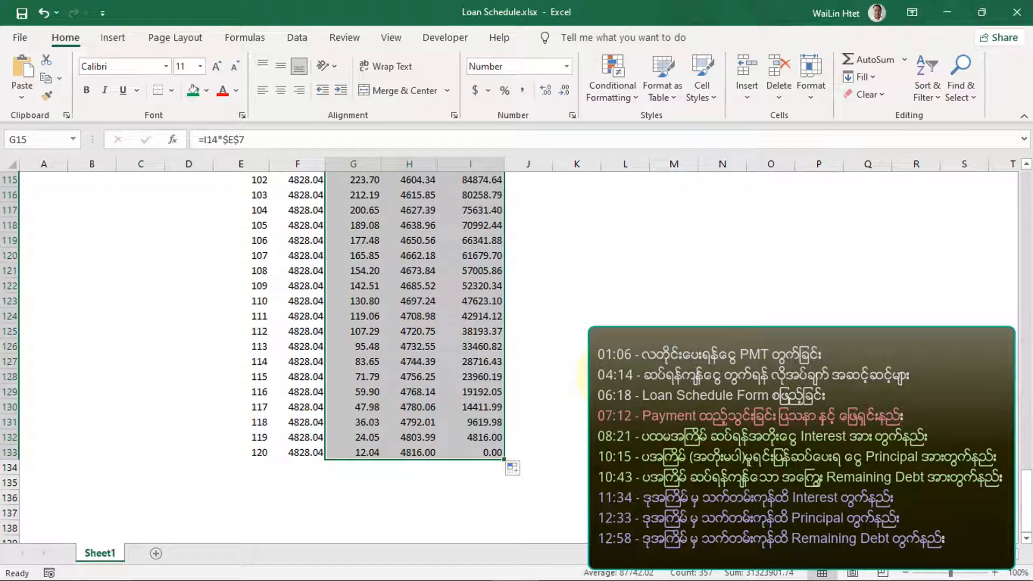
click(252, 455)
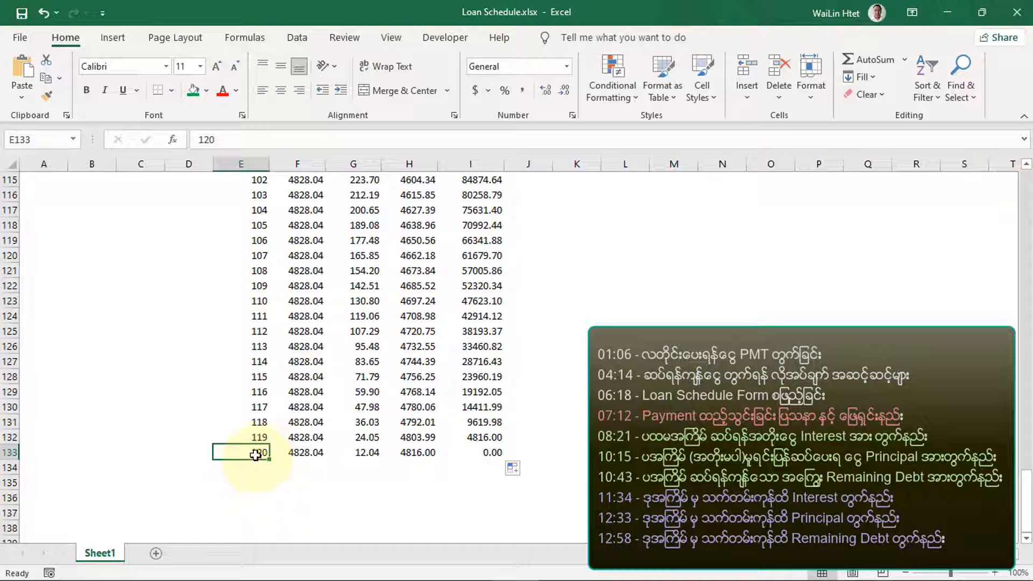
click(481, 453)
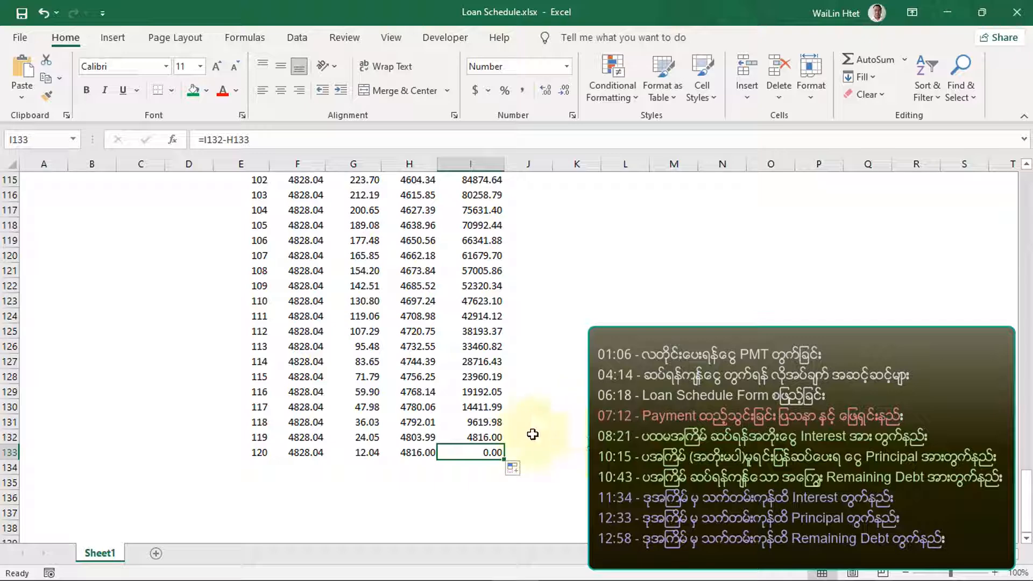
scroll(546, 420, up, 18)
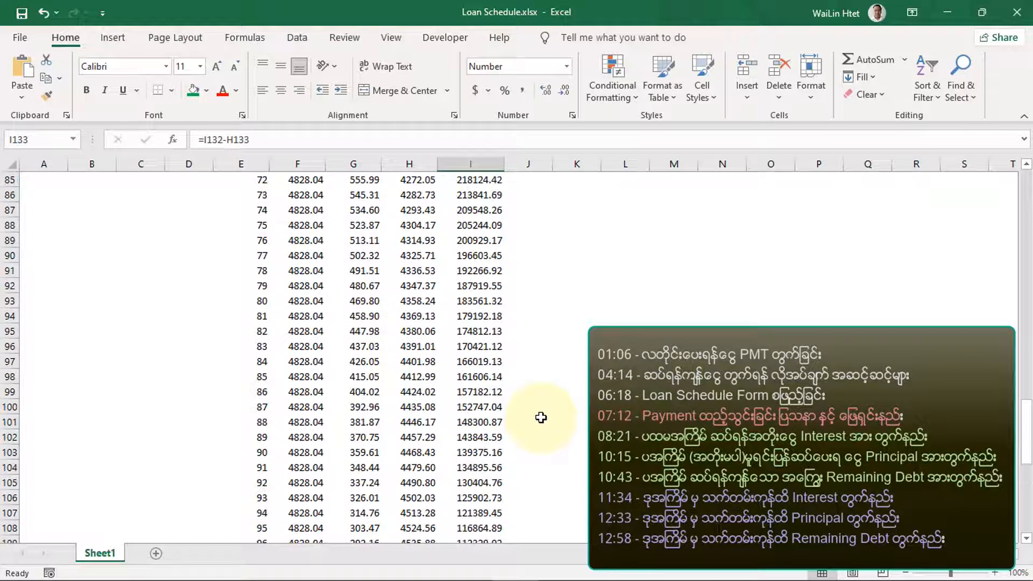
scroll(540, 418, up, 20)
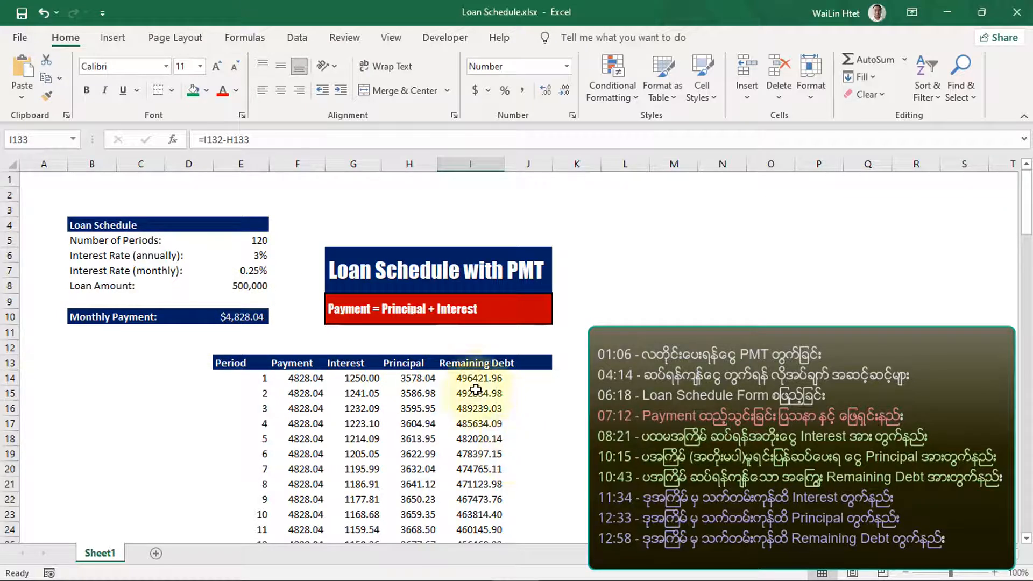
Examine how the principal develops from H14 through period 120 and compare it with the remaining debt down to I133.
scroll(420, 375, down, 1)
click(418, 332)
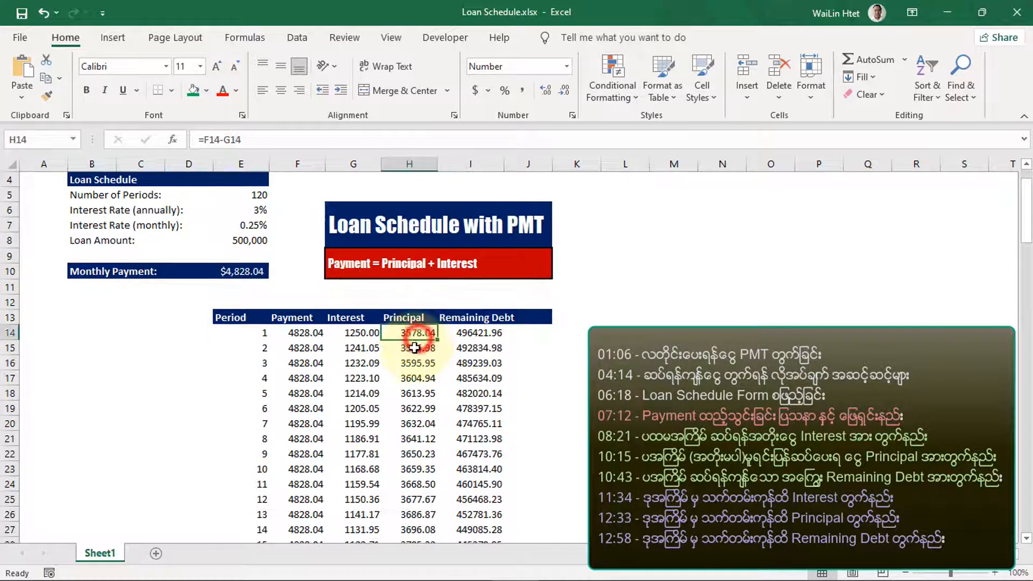
click(418, 347)
click(417, 366)
click(416, 422)
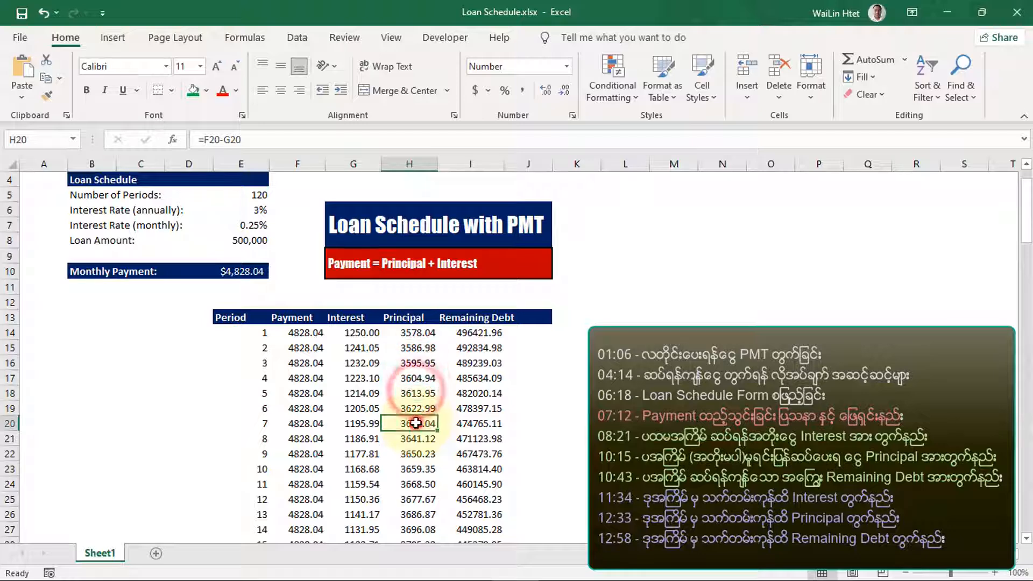
scroll(484, 425, down, 6)
scroll(483, 423, down, 20)
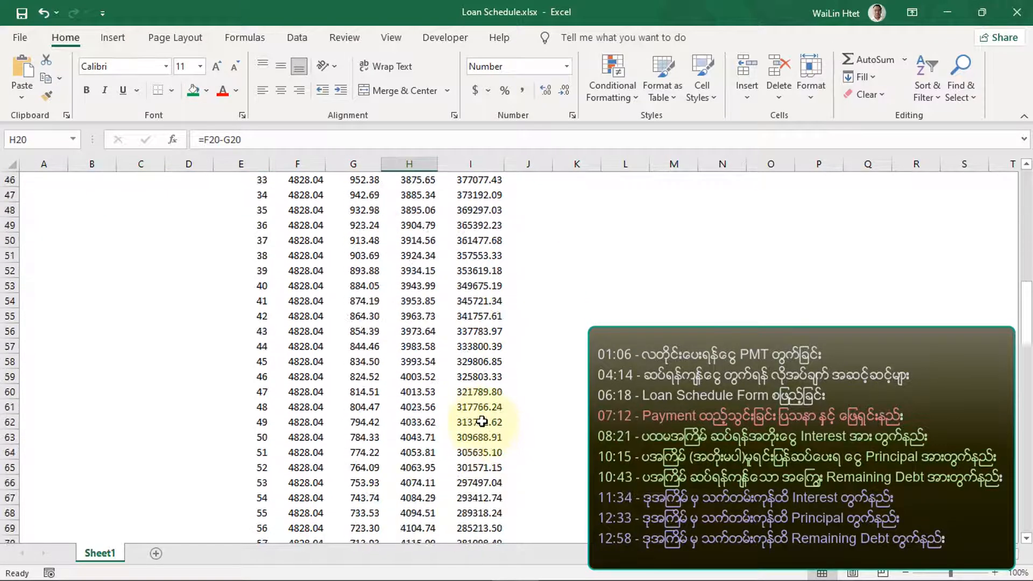
scroll(482, 422, down, 6)
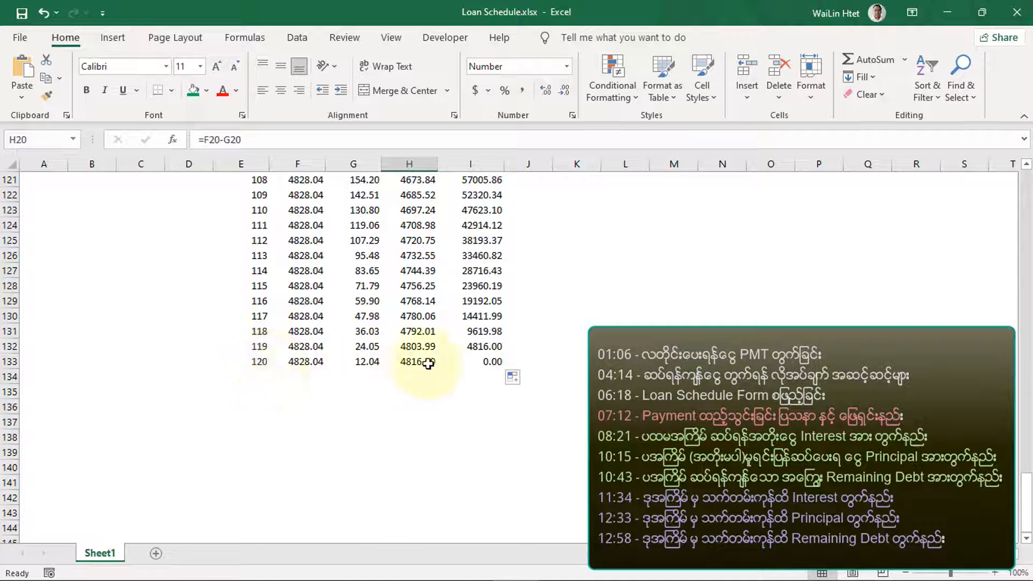
click(485, 361)
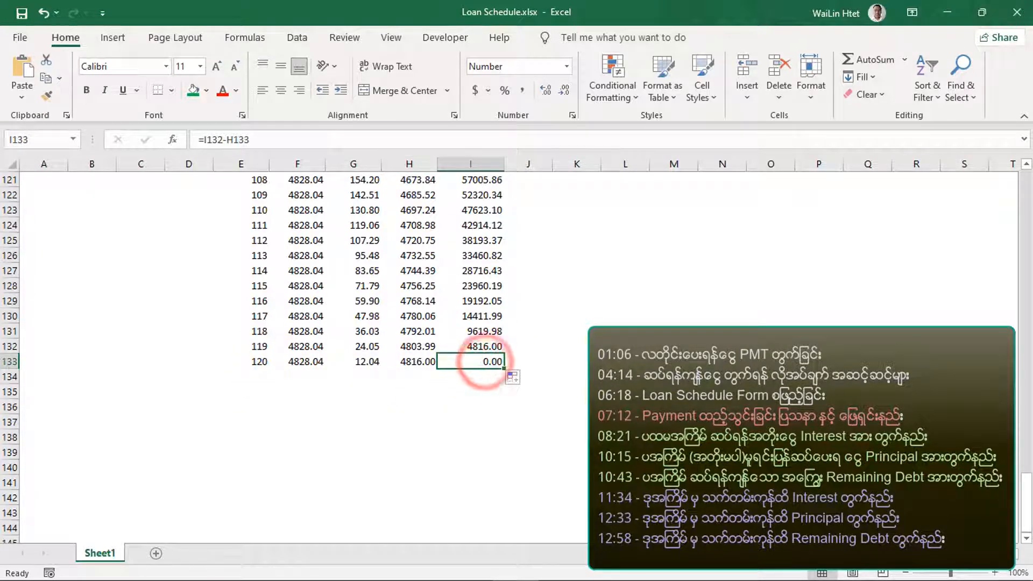
scroll(484, 361, up, 11)
scroll(485, 361, up, 20)
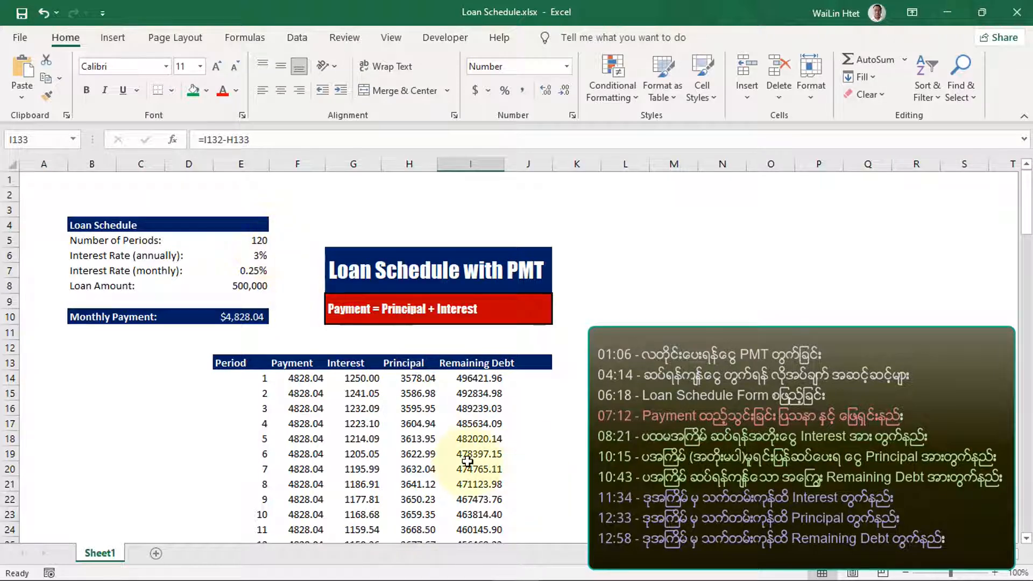
scroll(468, 461, down, 13)
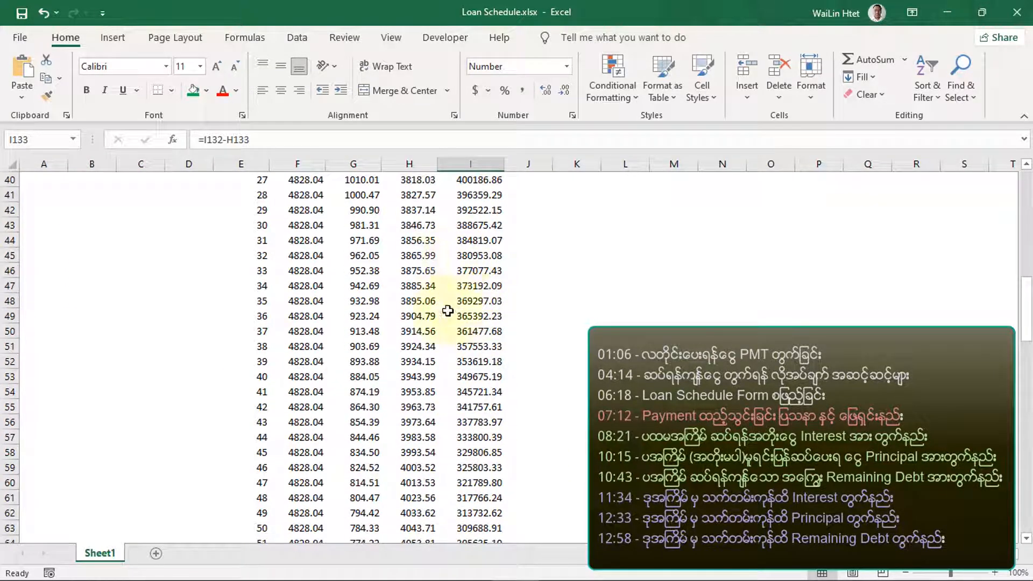
scroll(448, 310, down, 20)
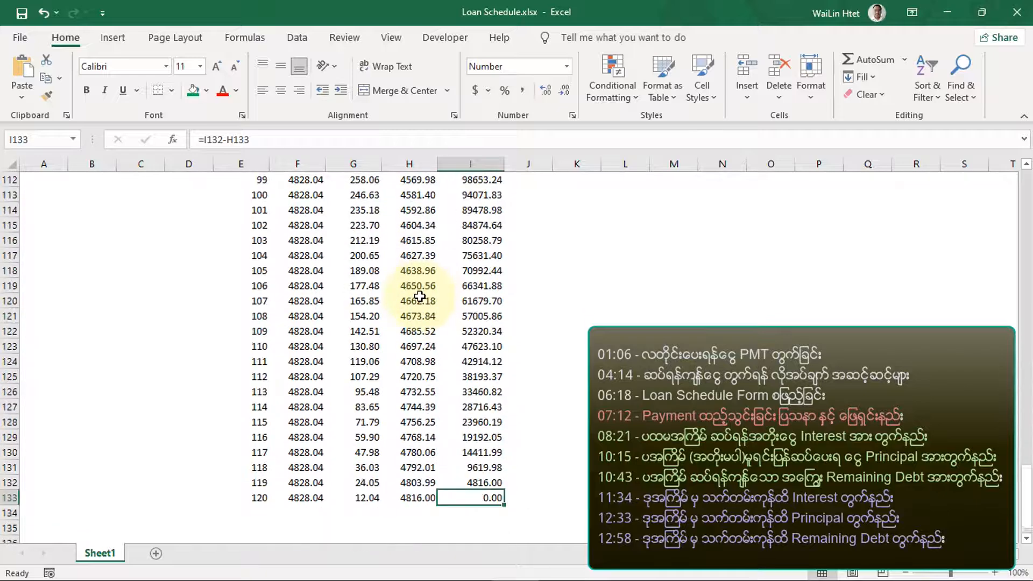
scroll(419, 297, down, 2)
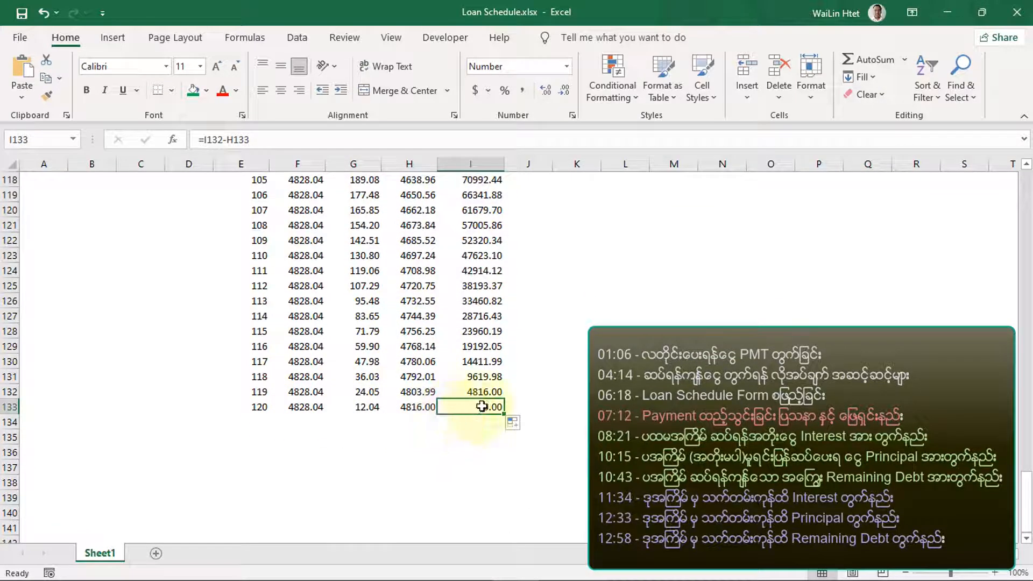